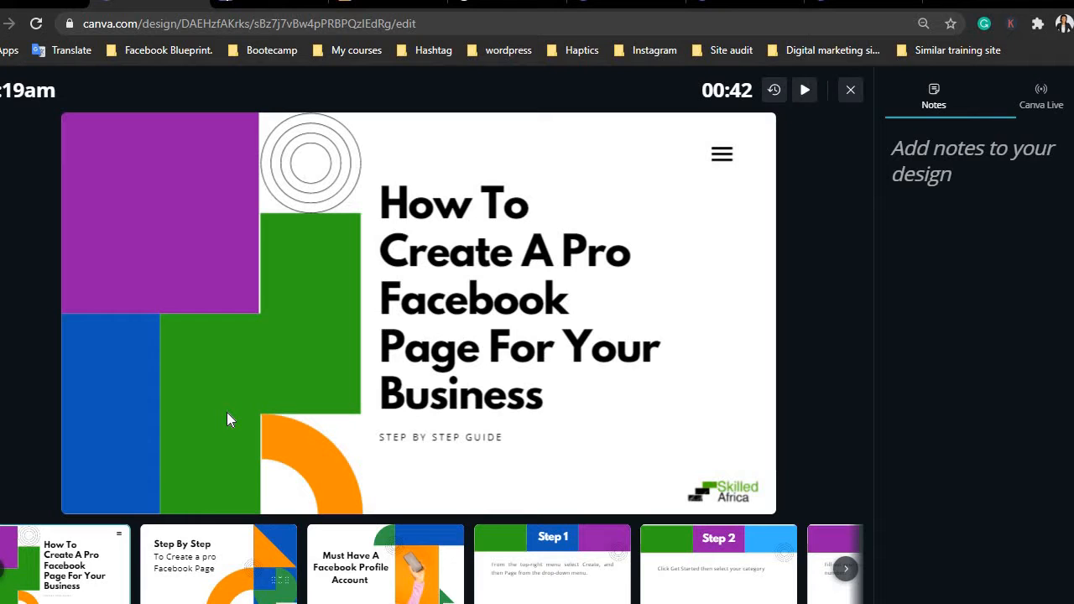
- Page through the presentation on creating a pro Facebook Page, from the title slide to the closing YouTube slide
{"action": "left_click", "coordinate": [847, 317]}
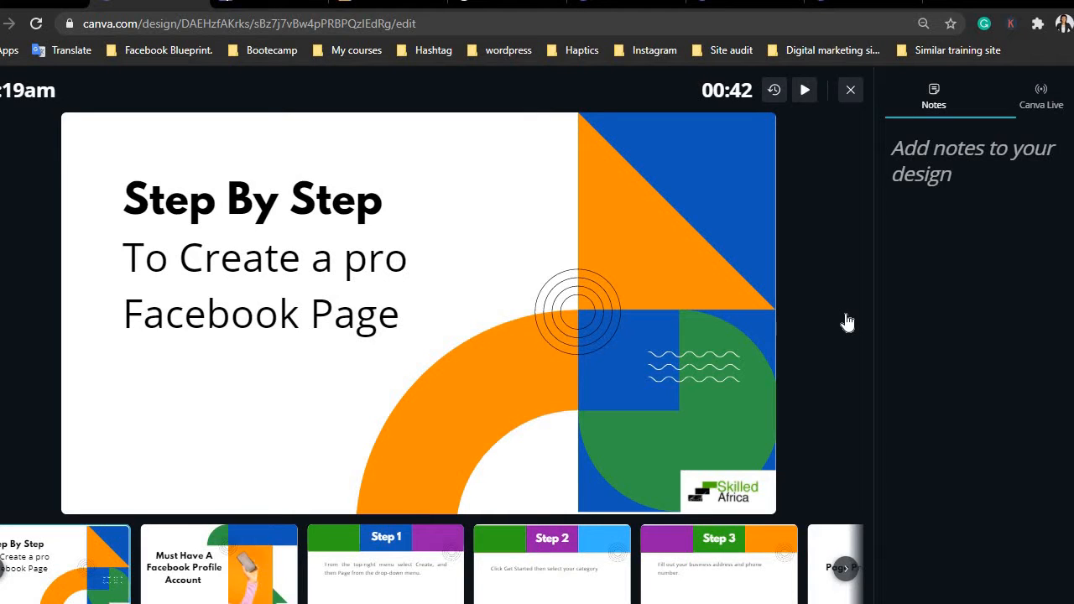
{"action": "left_click", "coordinate": [844, 317]}
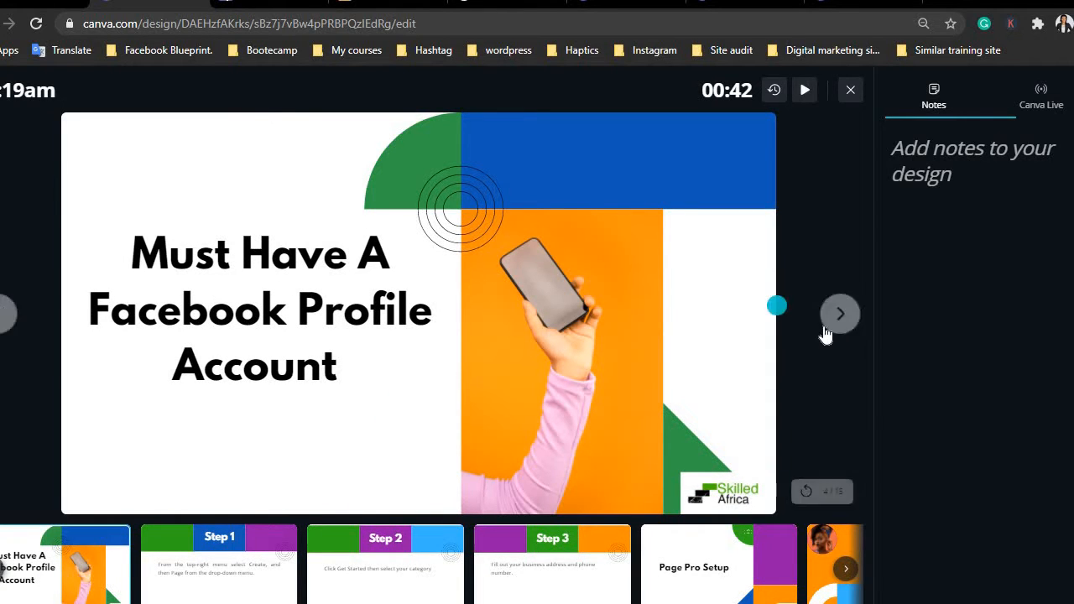
{"action": "left_click", "coordinate": [838, 323]}
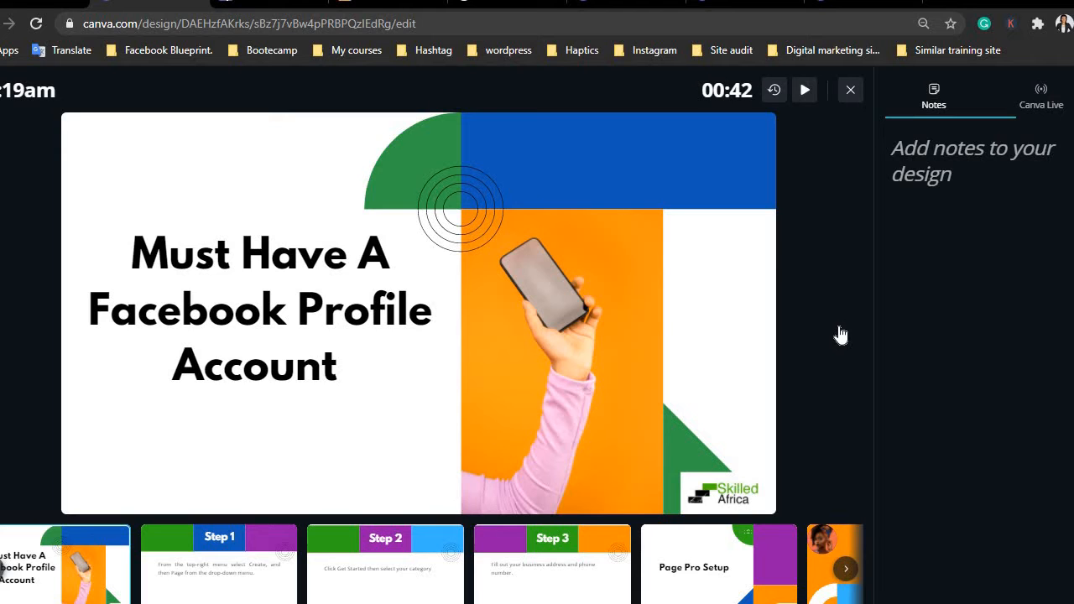
{"action": "left_click", "coordinate": [841, 334]}
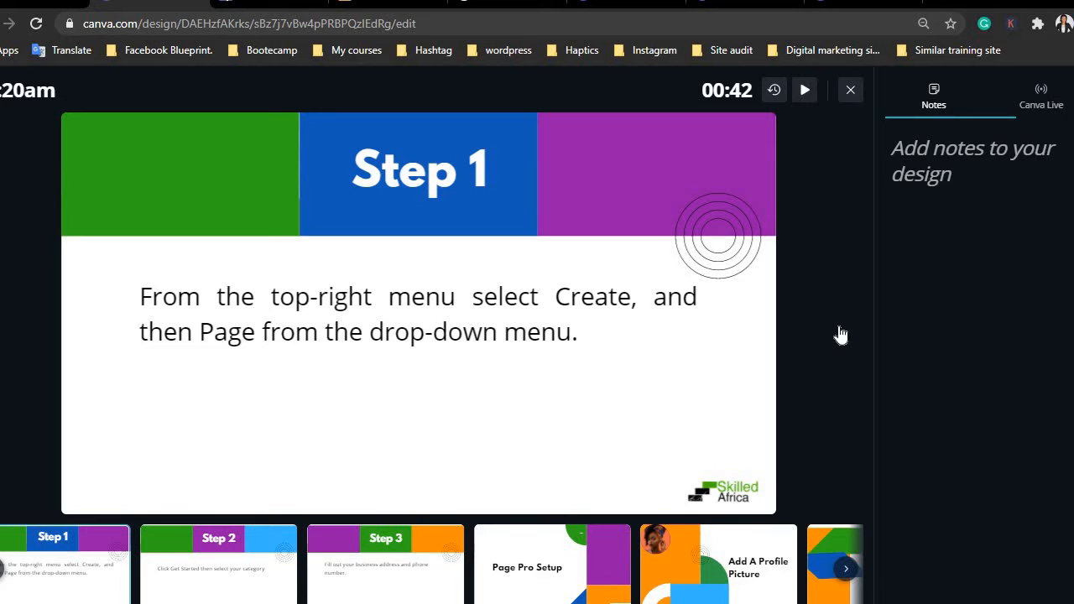
{"action": "left_click", "coordinate": [841, 334]}
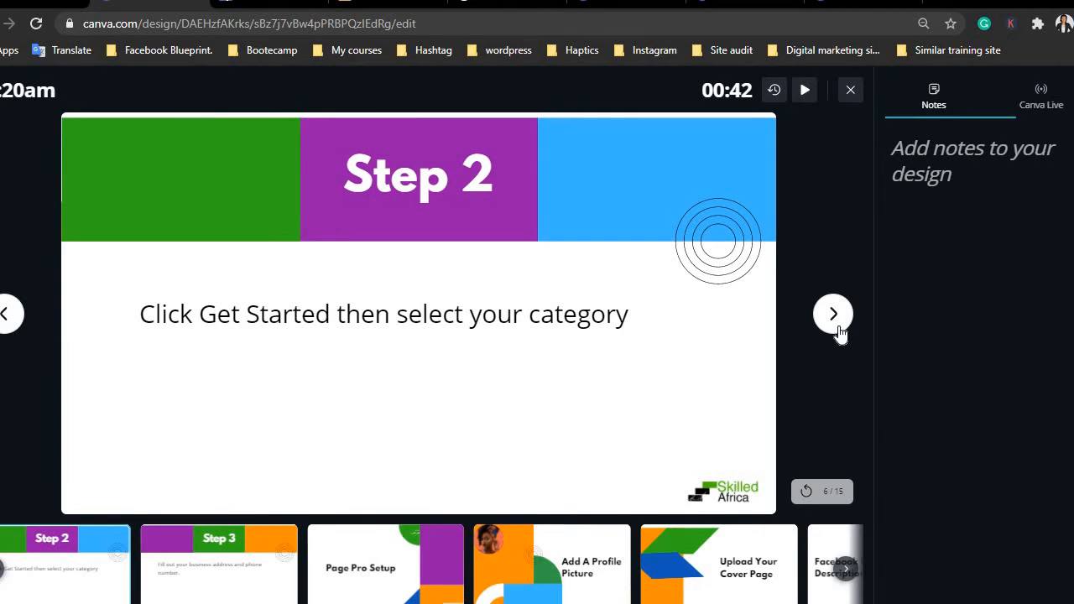
{"action": "left_click", "coordinate": [841, 334]}
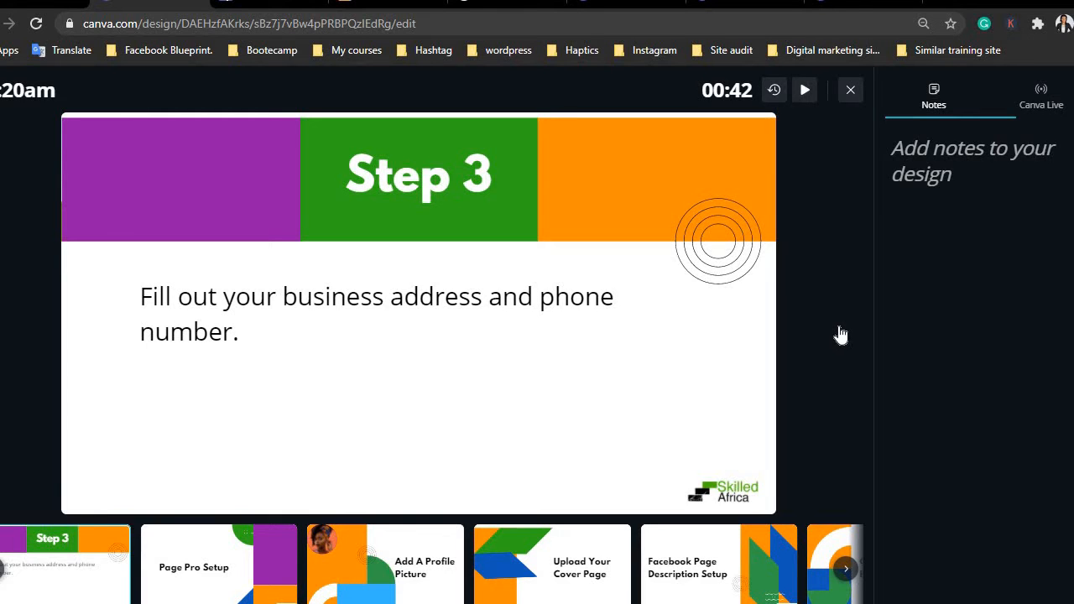
{"action": "left_click", "coordinate": [841, 334]}
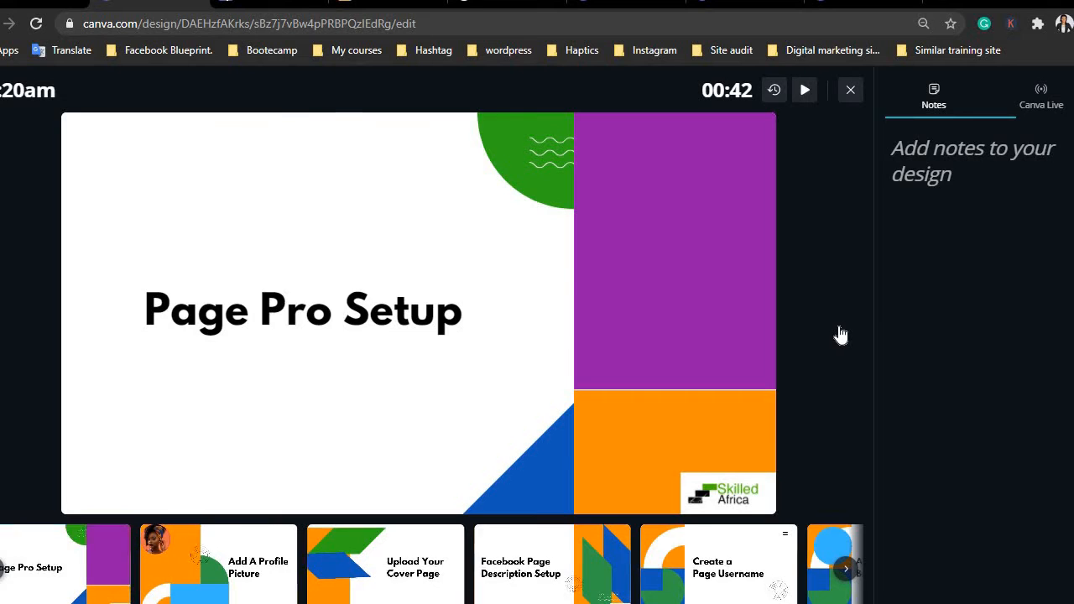
{"action": "left_click", "coordinate": [839, 332]}
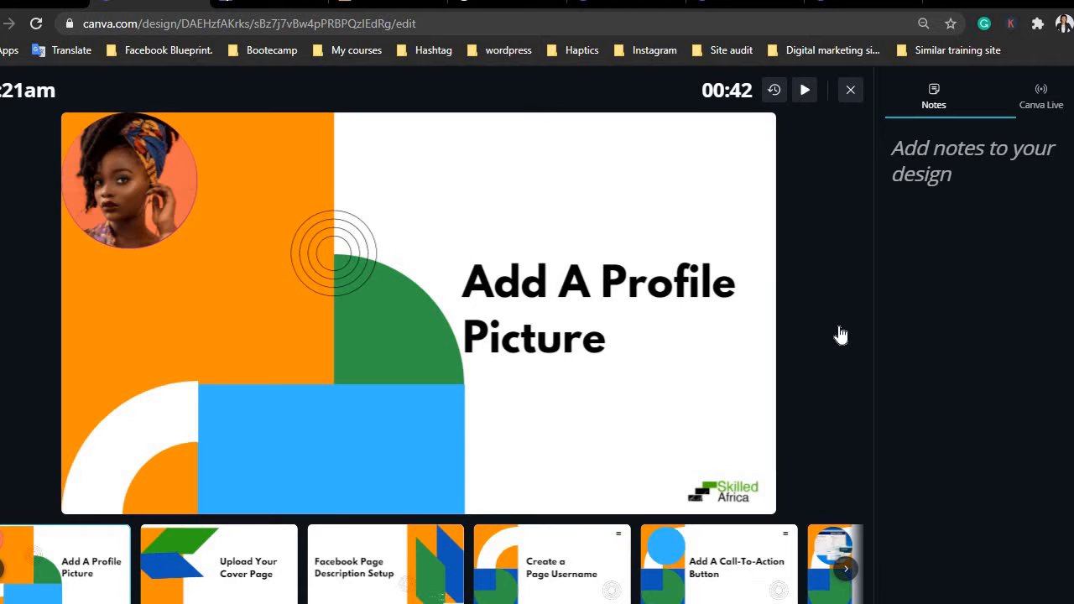
{"action": "left_click", "coordinate": [839, 329]}
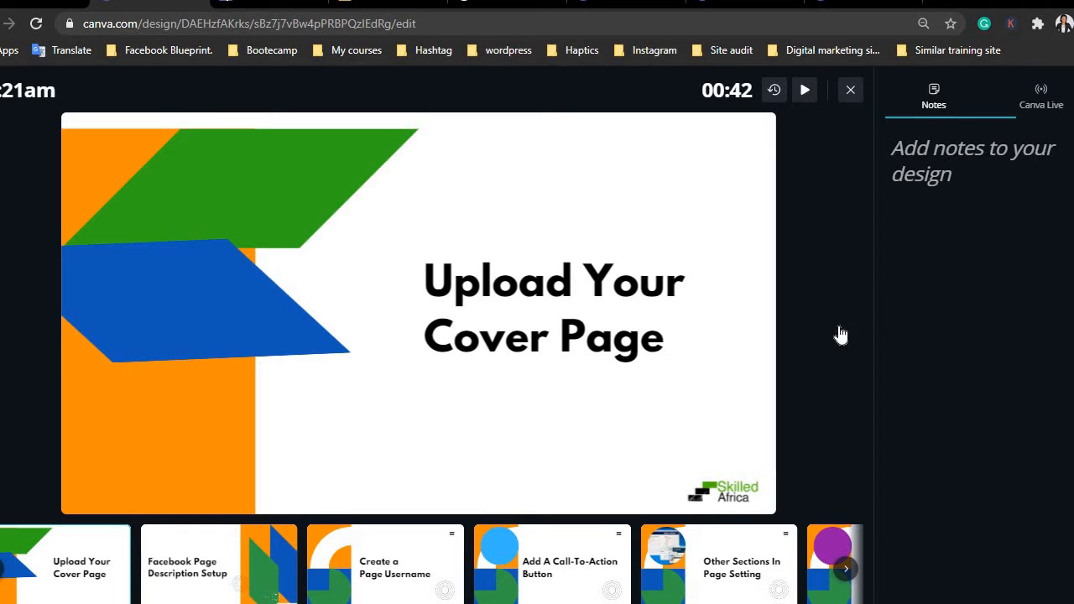
{"action": "left_click", "coordinate": [841, 335]}
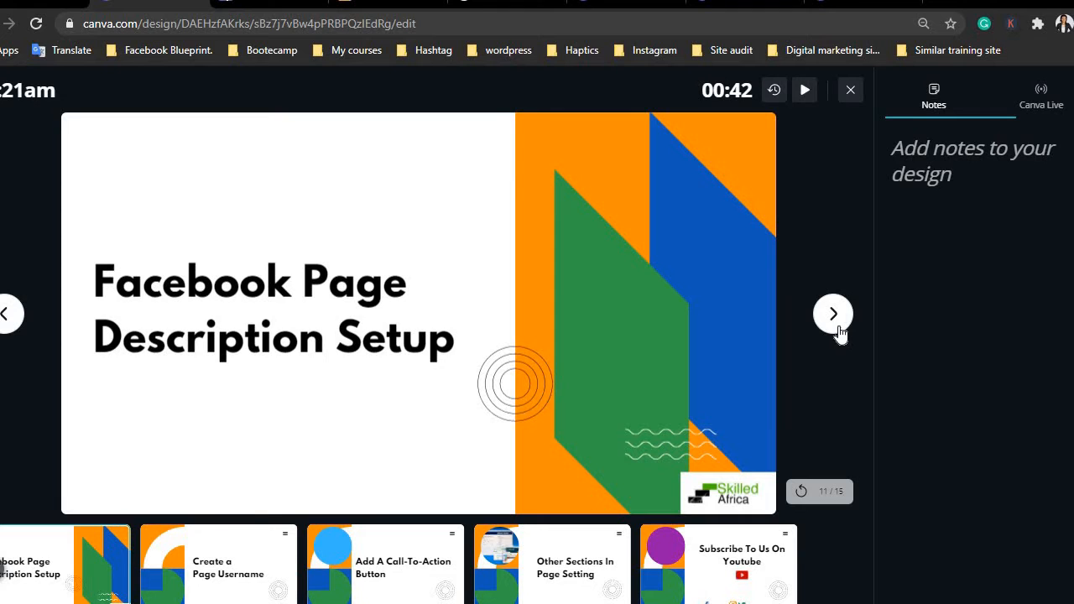
{"action": "left_click", "coordinate": [841, 335]}
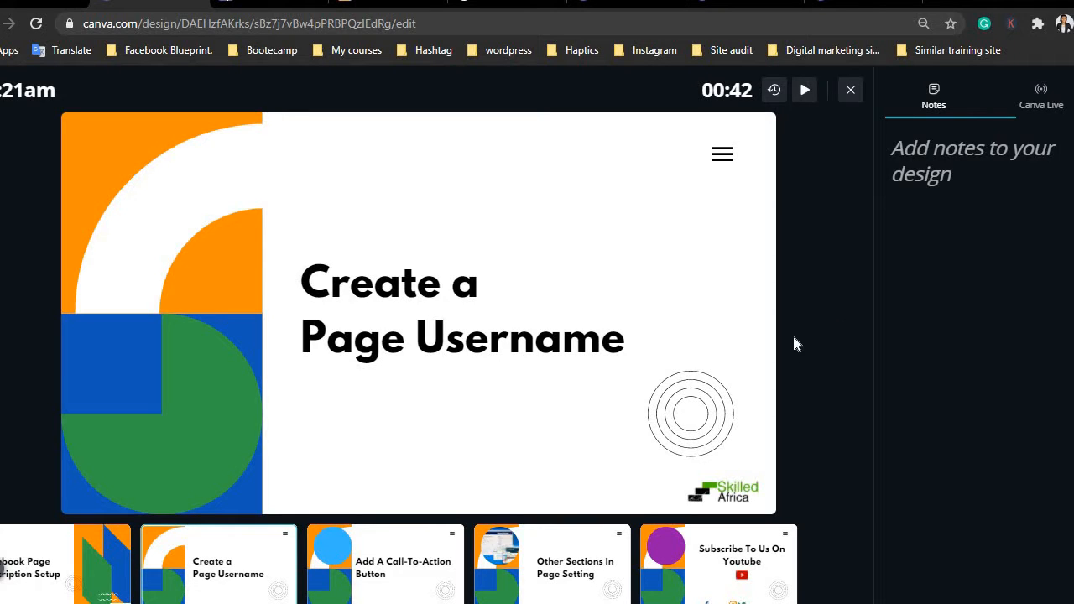
{"action": "mouse_move", "coordinate": [822, 328]}
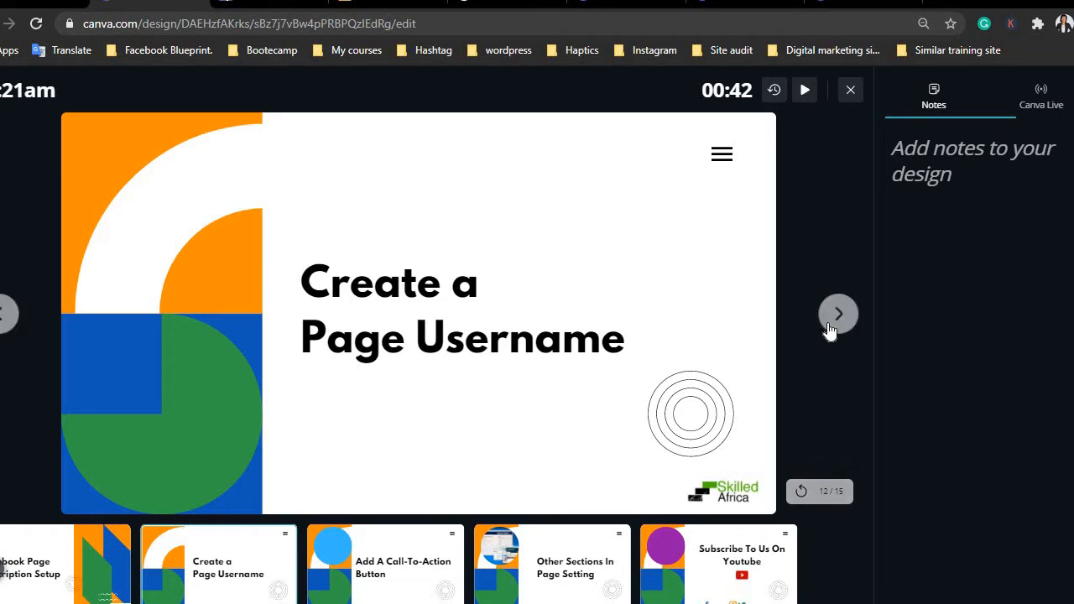
{"action": "left_click", "coordinate": [829, 330]}
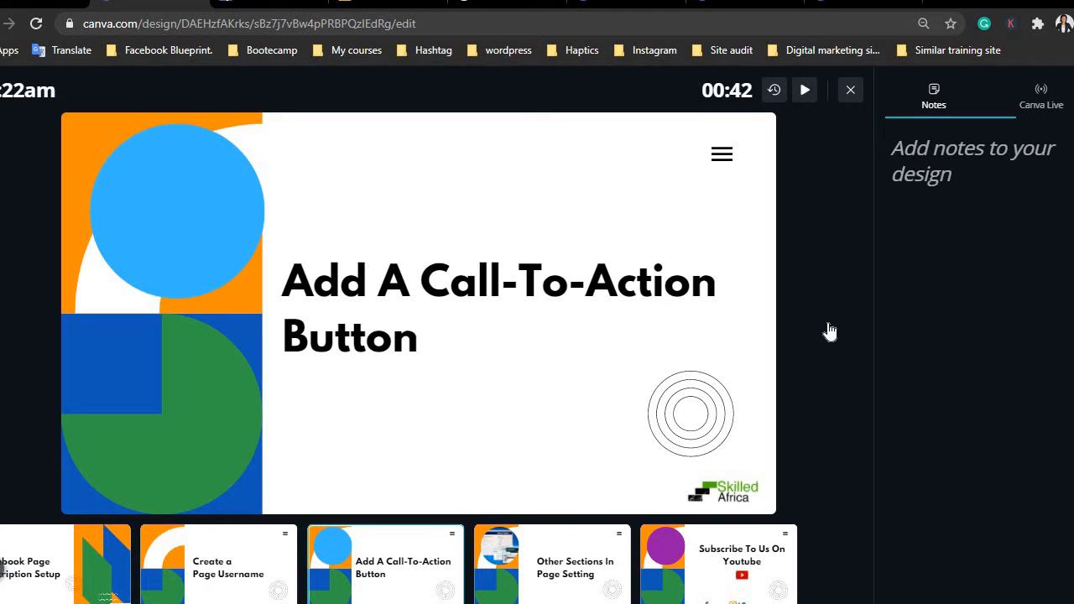
{"action": "left_click", "coordinate": [830, 314]}
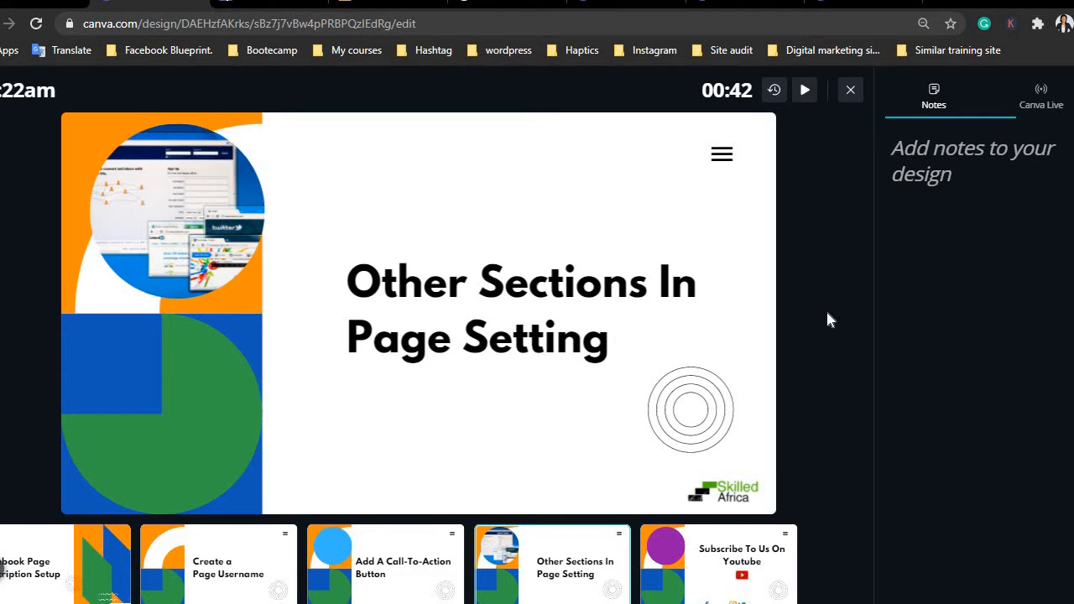
{"action": "key", "text": "Right"}
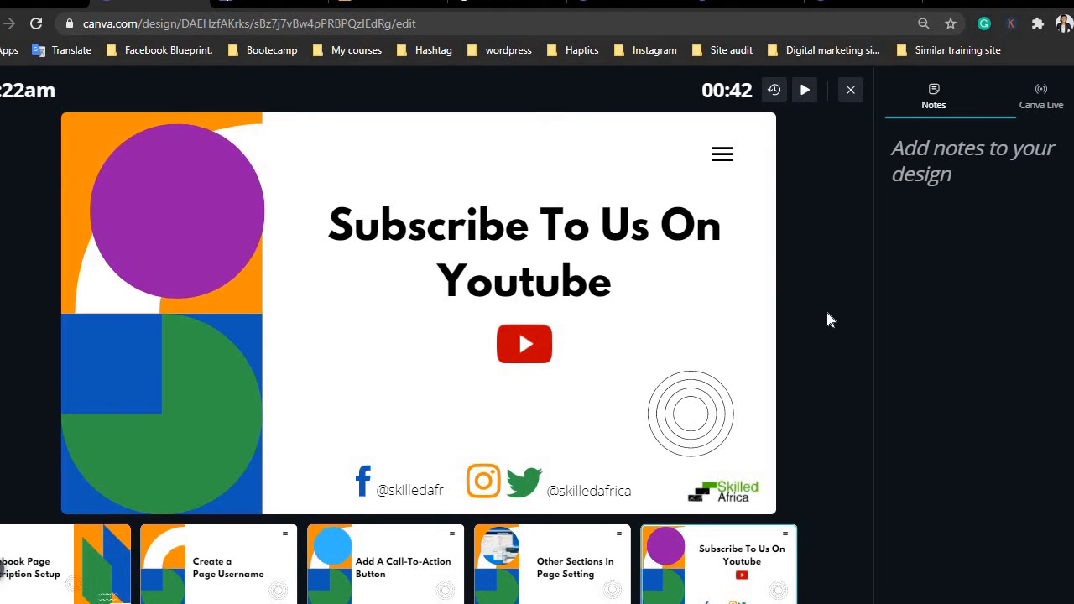
- Switch to Facebook and start creating a new Page of the Business or Brand type
{"action": "left_click", "coordinate": [283, 4]}
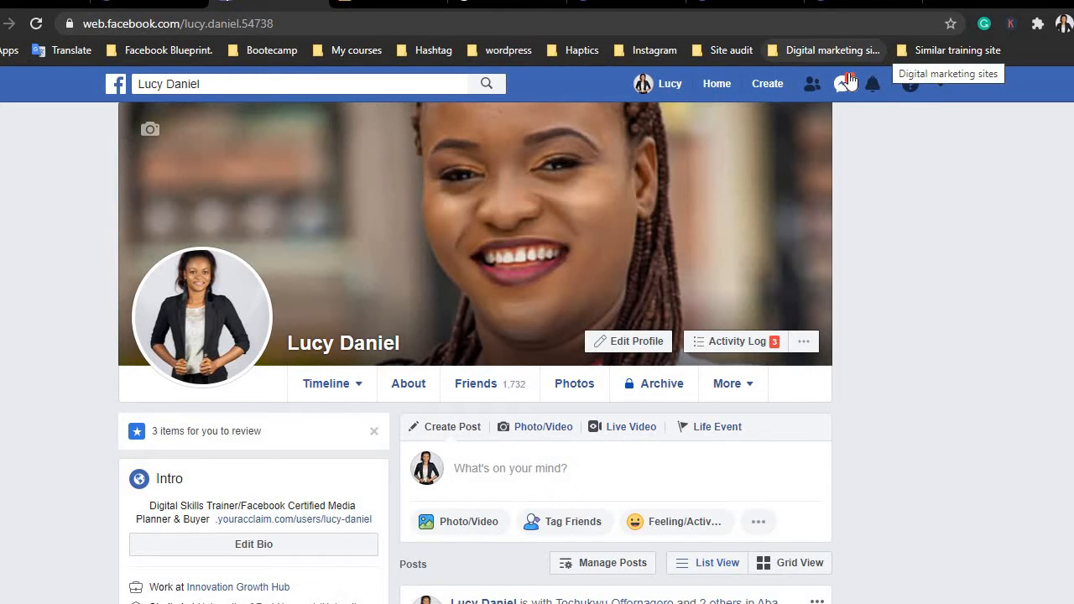
{"action": "left_click", "coordinate": [770, 87]}
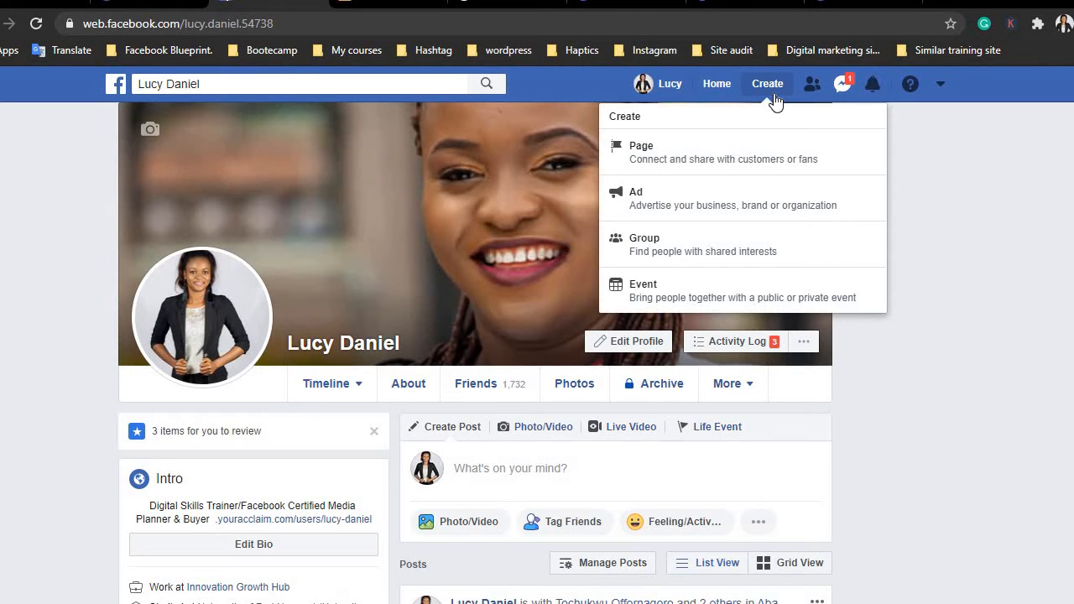
{"action": "left_click", "coordinate": [703, 160]}
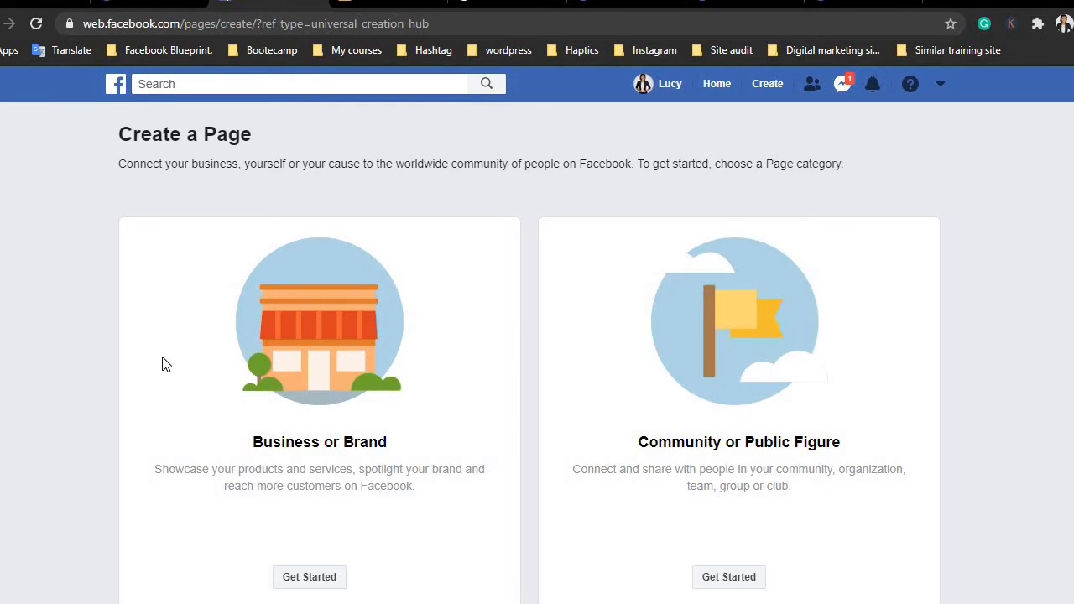
{"action": "left_click", "coordinate": [304, 577]}
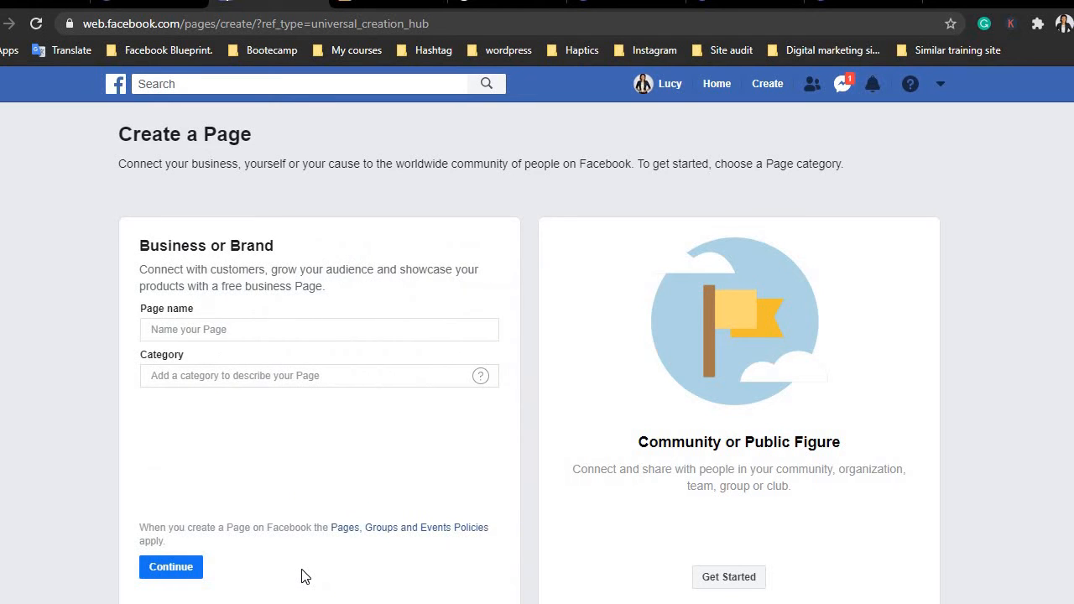
- Name the Page D Agency and set its category to Social Media Agency
{"action": "left_click", "coordinate": [342, 329]}
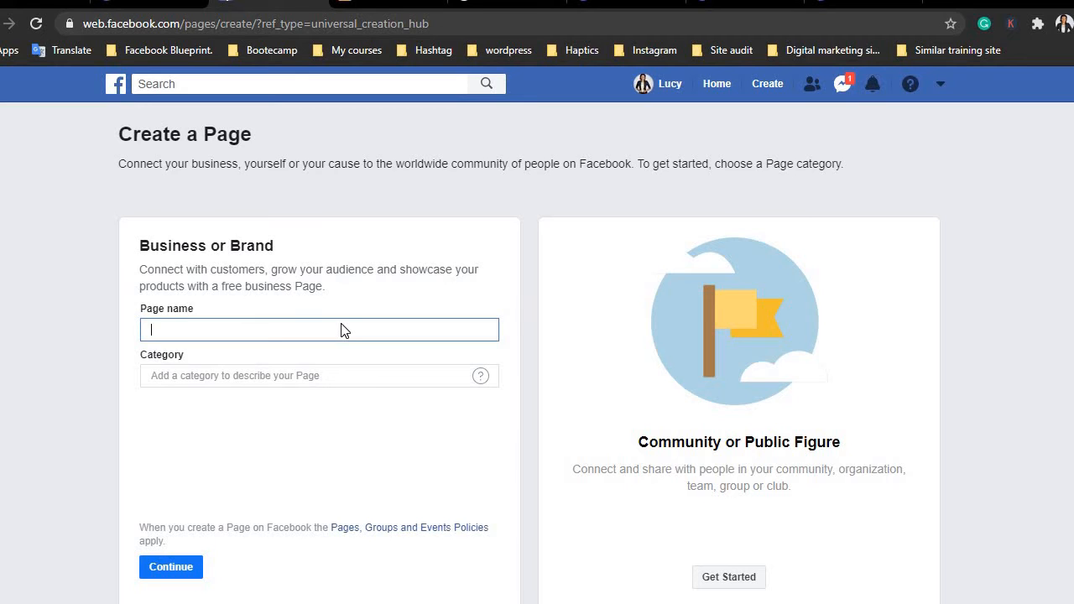
{"action": "type", "text": "D Agency"}
{"action": "left_click", "coordinate": [305, 374]}
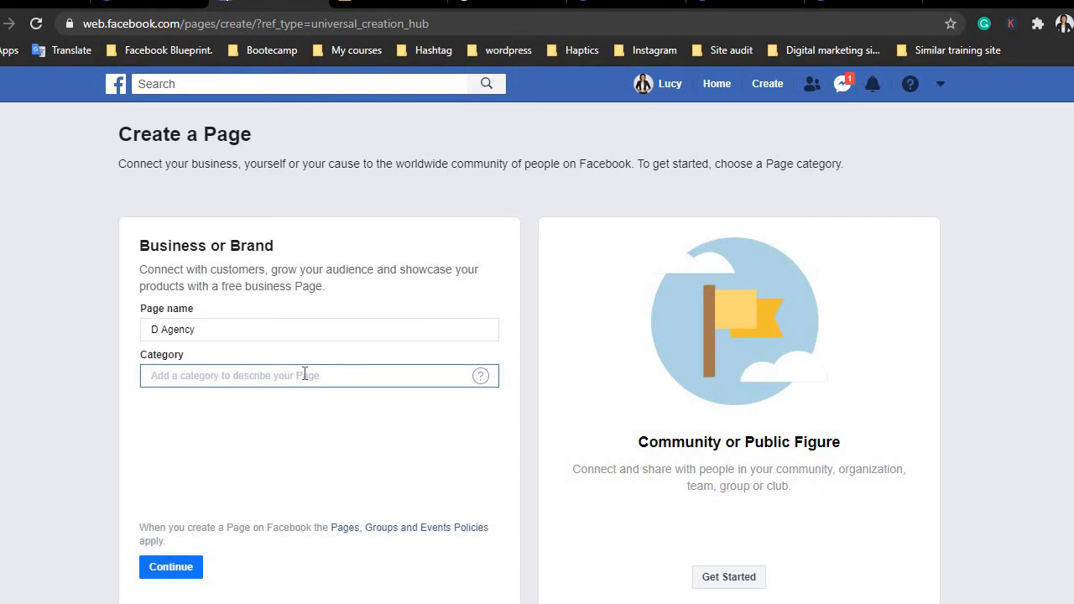
{"action": "type", "text": "Soci"}
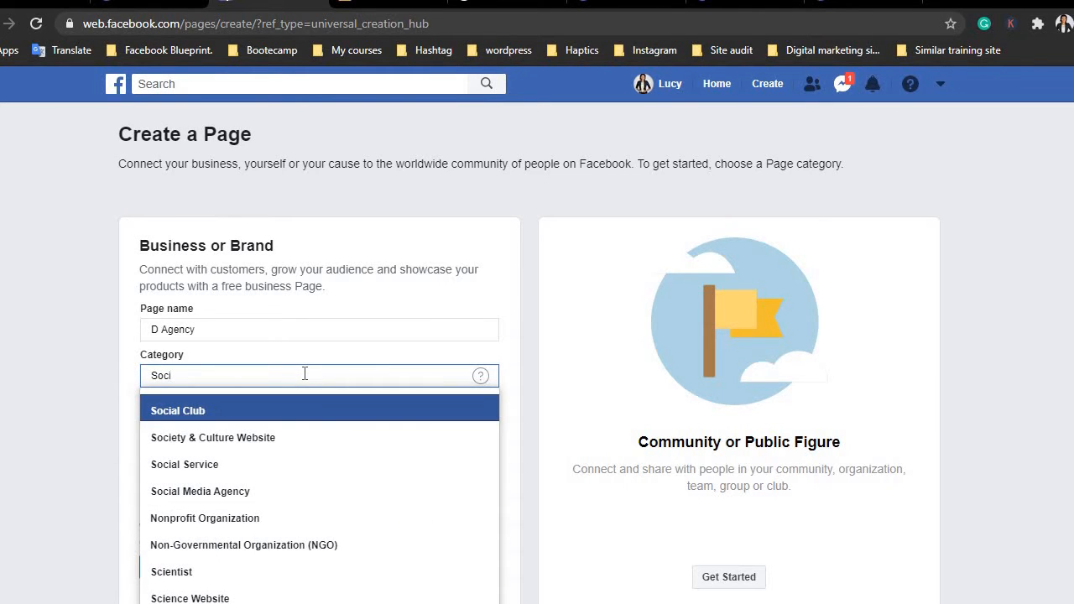
{"action": "left_click", "coordinate": [188, 495]}
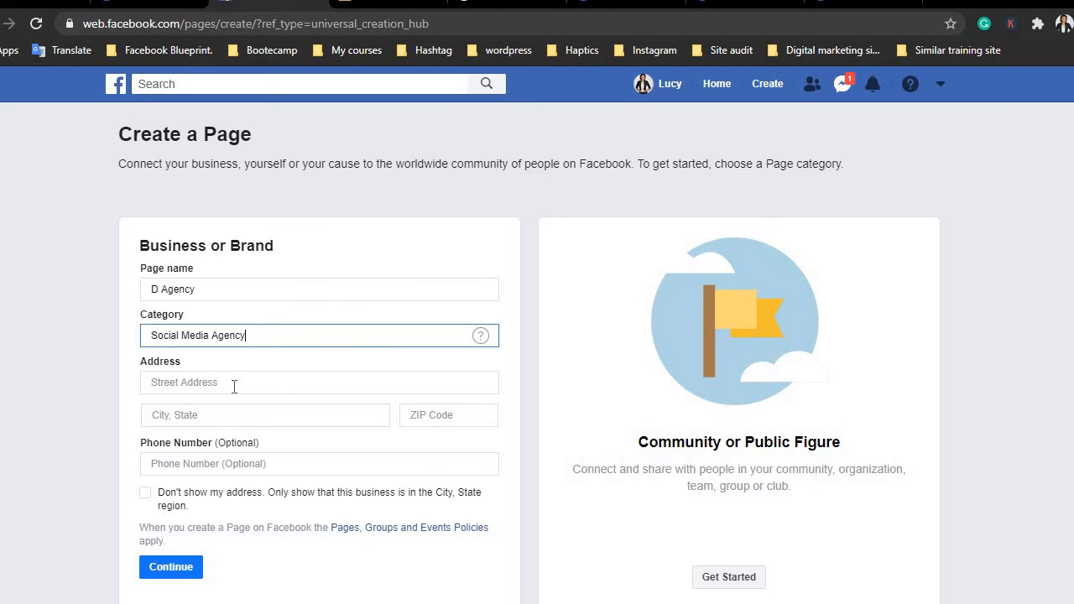
- Shorten the category entry to Social and pick Social Media Agency again from the suggestions
{"action": "key", "text": "BackSpace"}
{"action": "key", "text": "BackSpace"}
{"action": "key", "text": "BackSpace"}
{"action": "key", "text": "BackSpace"}
{"action": "key", "text": "BackSpace"}
{"action": "key", "text": "BackSpace"}
{"action": "key", "text": "BackSpace"}
{"action": "key", "text": "BackSpace"}
{"action": "key", "text": "BackSpace"}
{"action": "key", "text": "BackSpace"}
{"action": "key", "text": "BackSpace"}
{"action": "key", "text": "BackSpace"}
{"action": "key", "text": "BackSpace"}
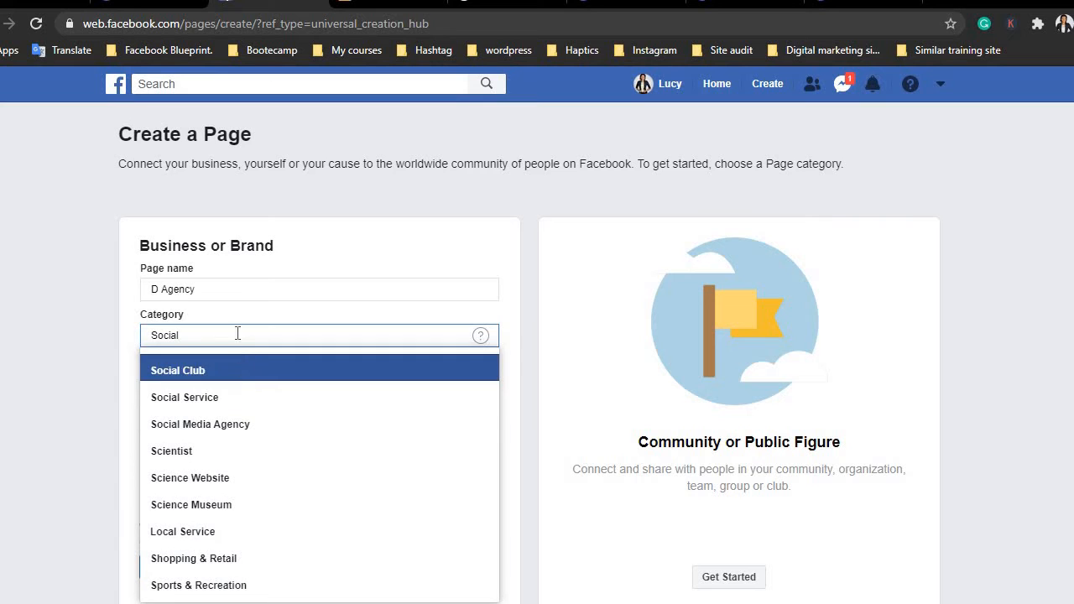
{"action": "left_click", "coordinate": [239, 424]}
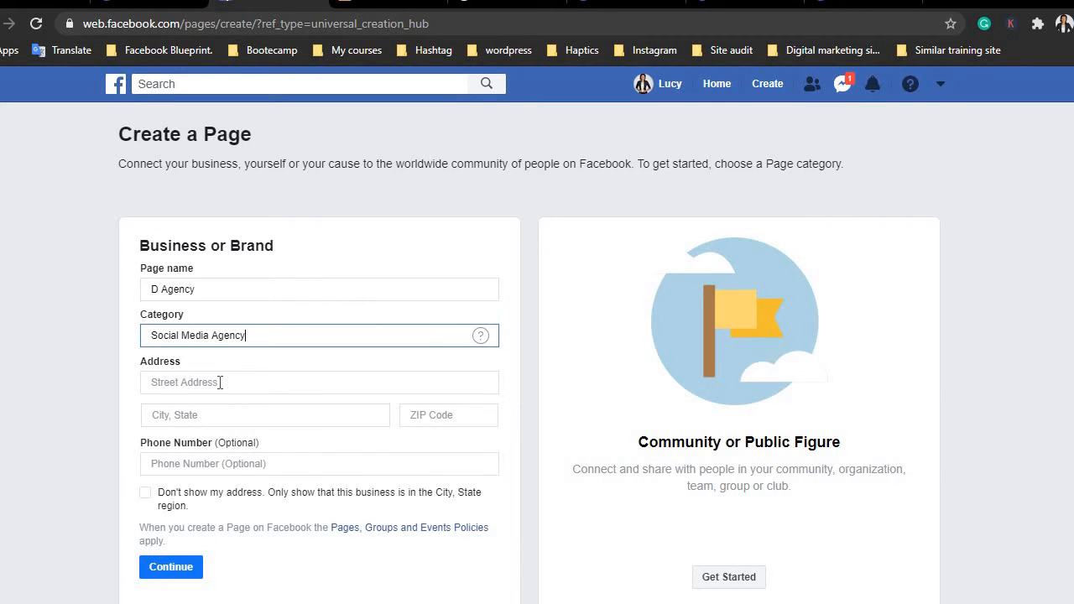
- Fill in the business's street address and its city and state, choose not to show the address, and continue
{"action": "left_click", "coordinate": [220, 383]}
{"action": "type", "text": "% Asa"}
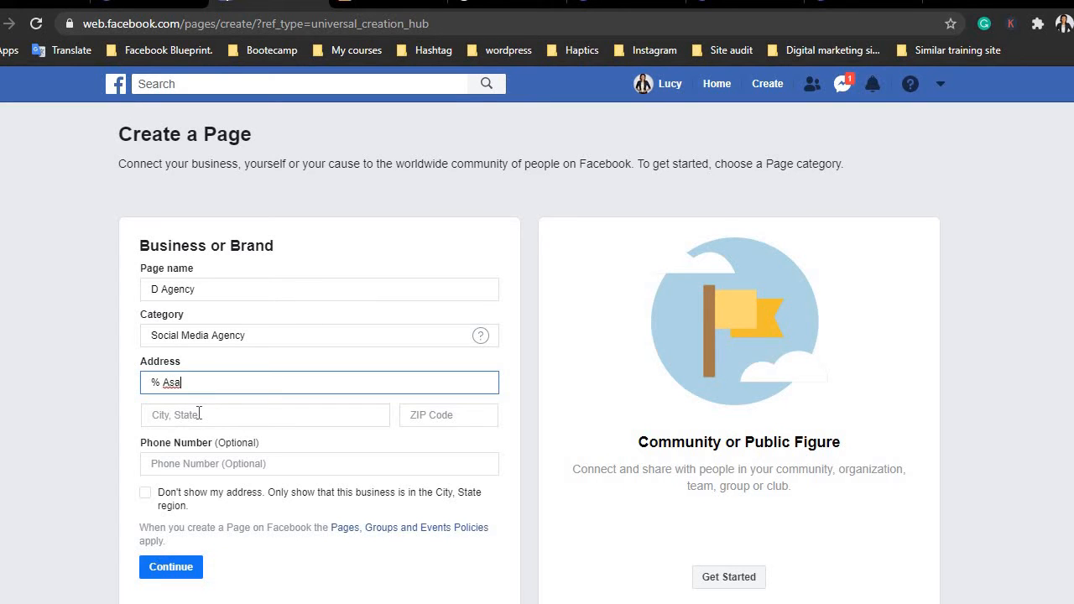
{"action": "left_click", "coordinate": [199, 414]}
{"action": "type", "text": "Aba"}
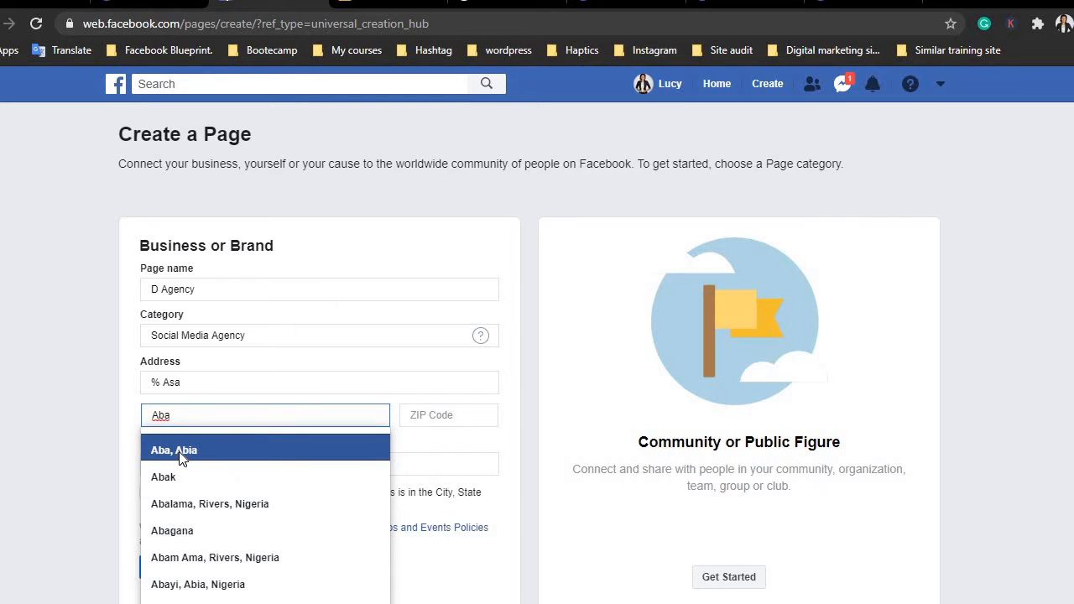
{"action": "left_click", "coordinate": [178, 458]}
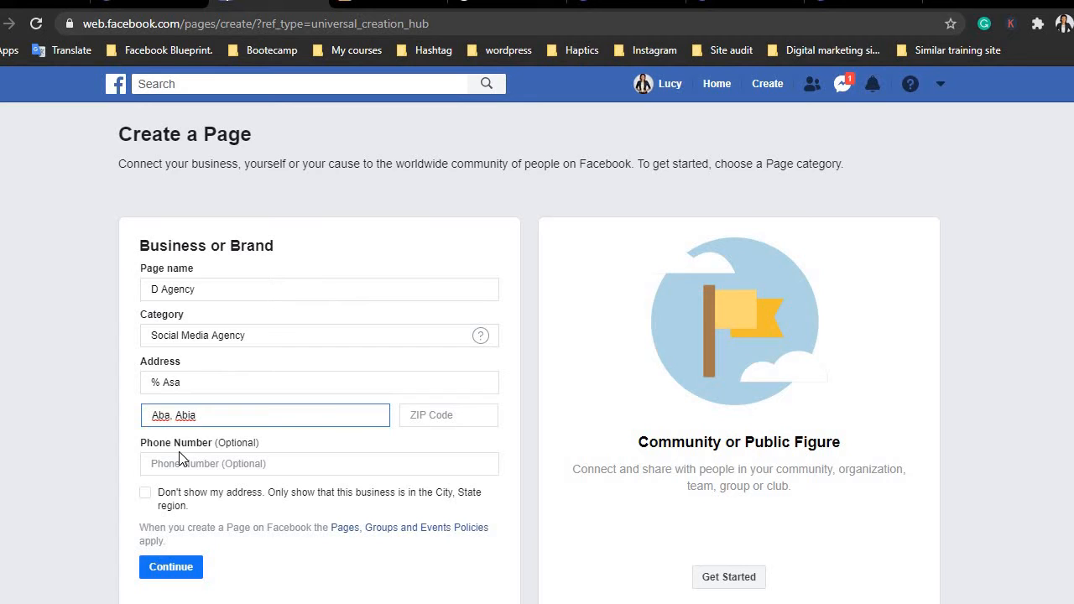
{"action": "left_click", "coordinate": [146, 496]}
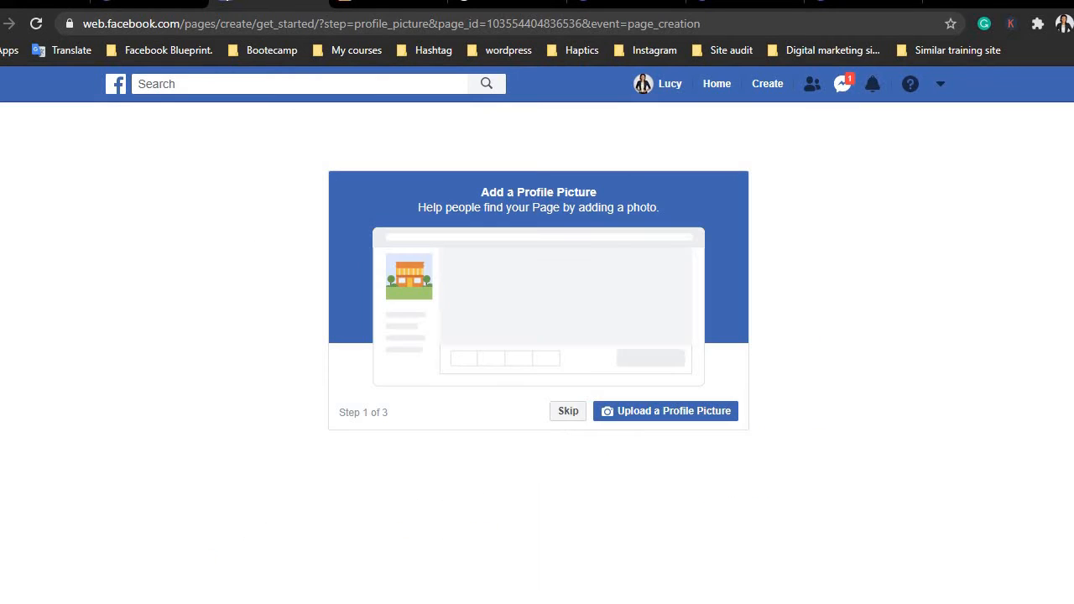
- Skip adding a profile picture and a cover photo, and decline the online booking tool
{"action": "left_click", "coordinate": [565, 413]}
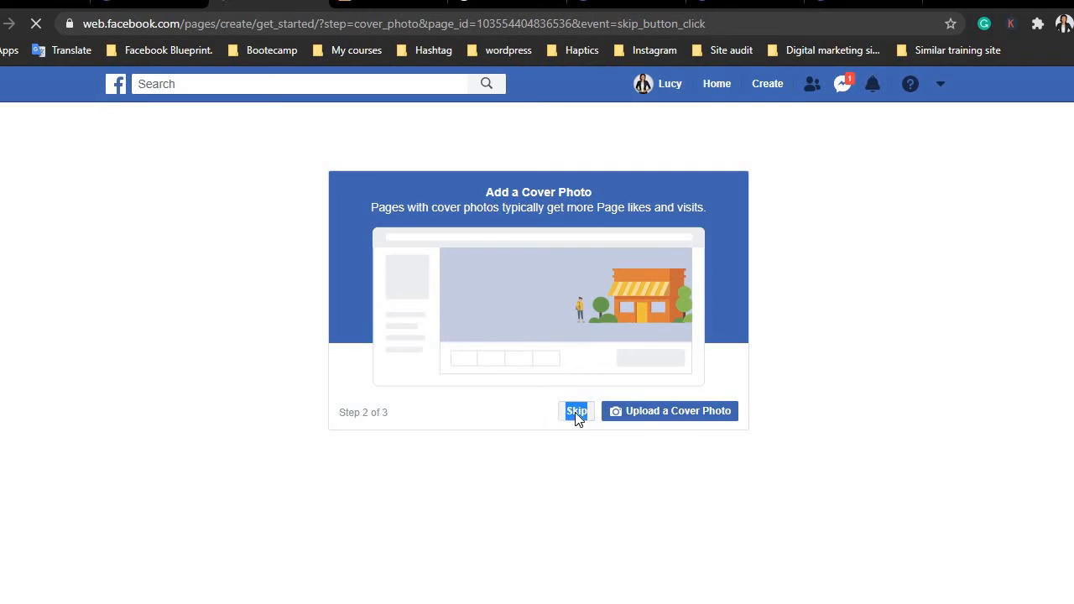
{"action": "left_click", "coordinate": [575, 416]}
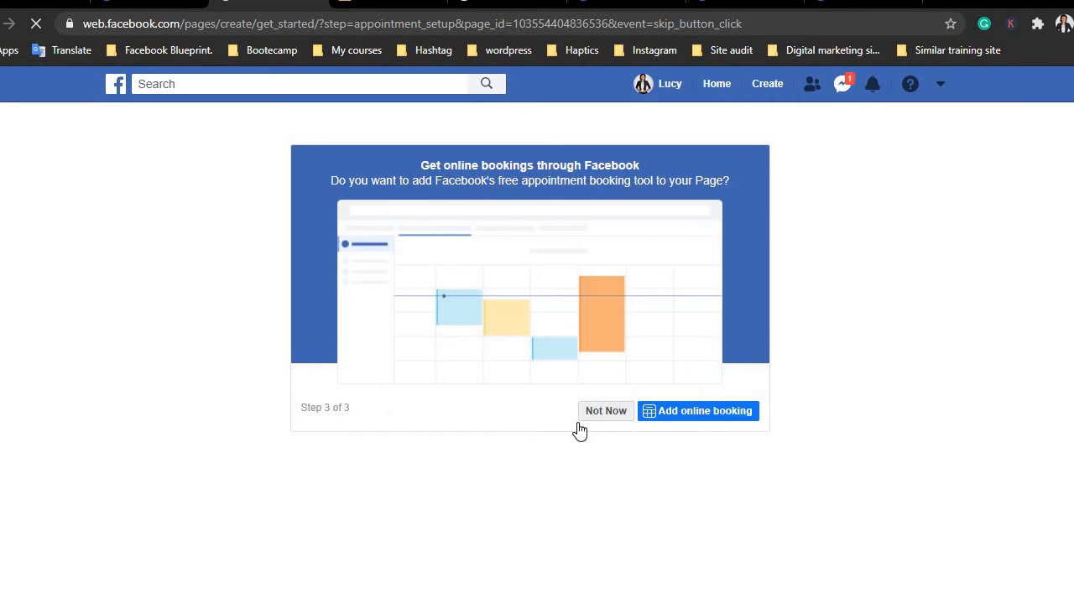
{"action": "left_click", "coordinate": [604, 411]}
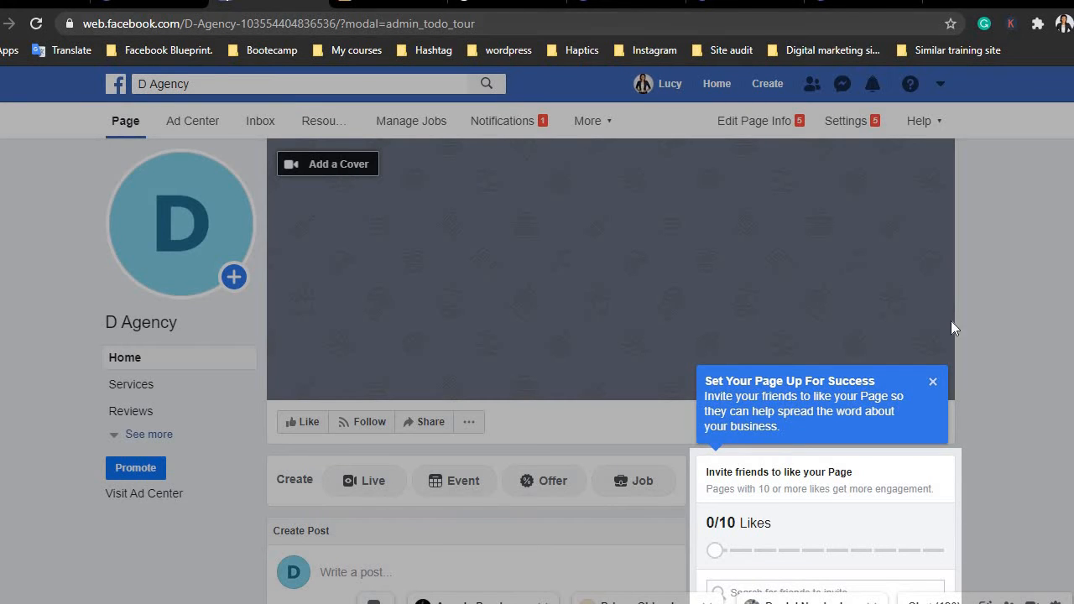
- Dismiss the invite-friends tip and look over the sections of the new D Agency Page
{"action": "left_click", "coordinate": [933, 386]}
{"action": "scroll", "coordinate": [934, 388], "scroll_direction": "down", "scroll_amount": 4}
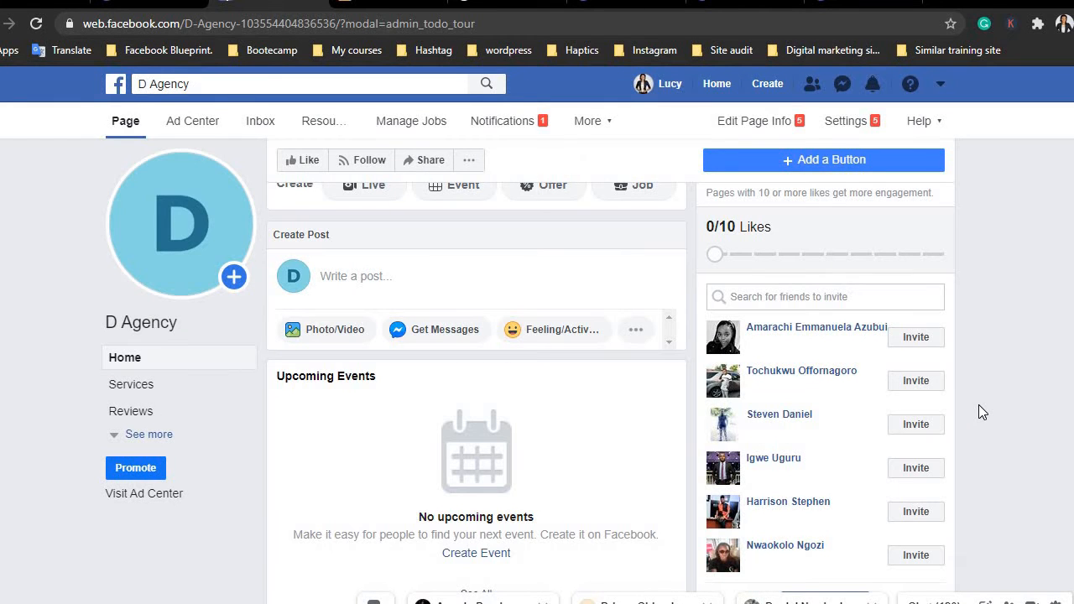
{"action": "scroll", "coordinate": [979, 404], "scroll_direction": "down", "scroll_amount": 4}
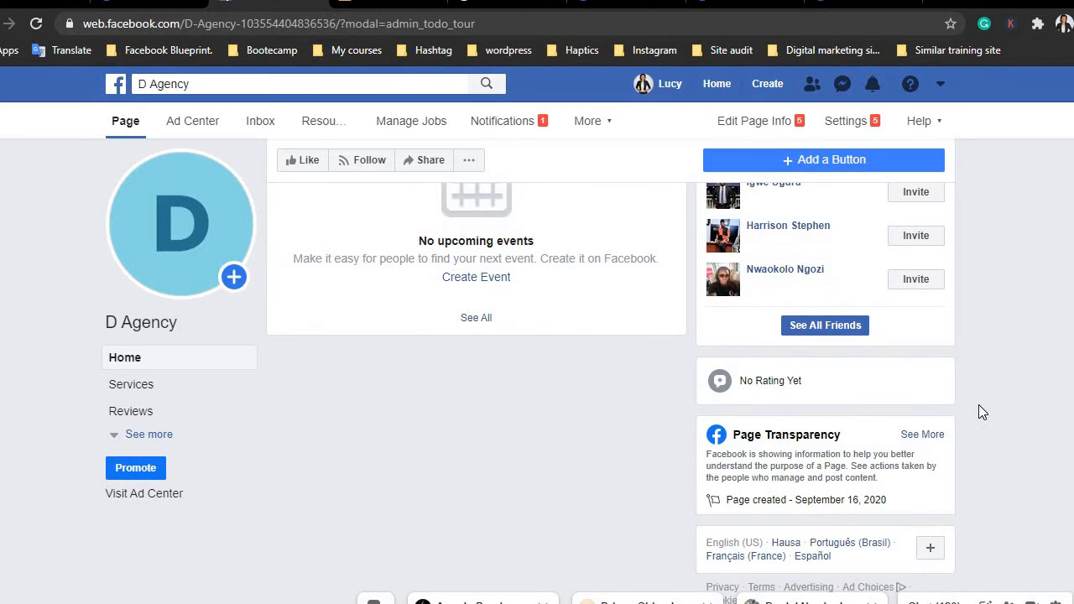
{"action": "scroll", "coordinate": [978, 404], "scroll_direction": "up", "scroll_amount": 8}
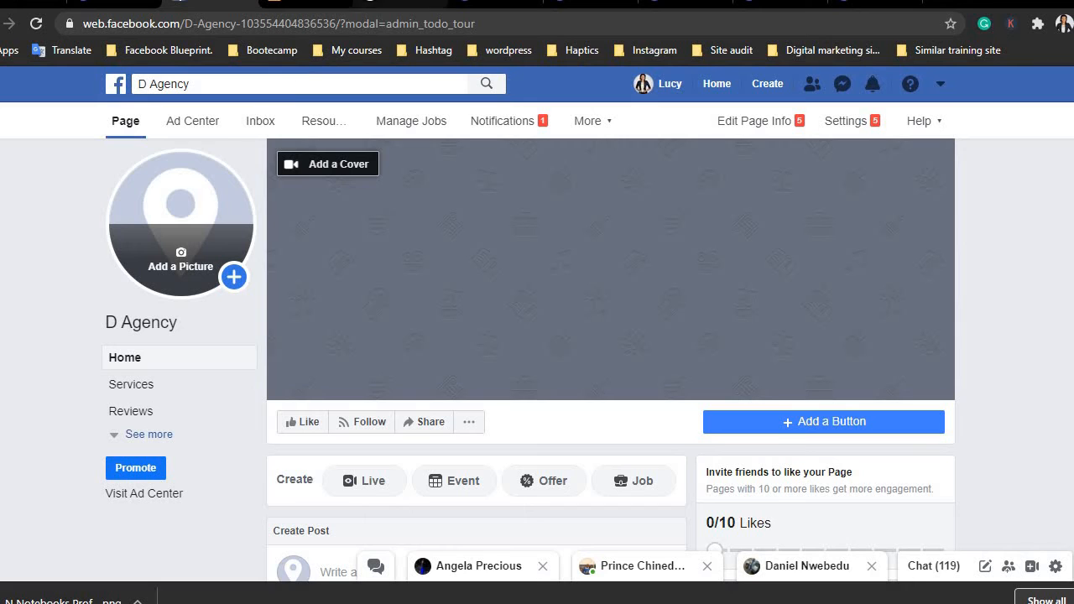
- Switch to Canva, look over the Facebook Profile templates, and open the existing N Notebooks Profile Picture design with the D Agency logo
{"action": "left_click", "coordinate": [495, 10]}
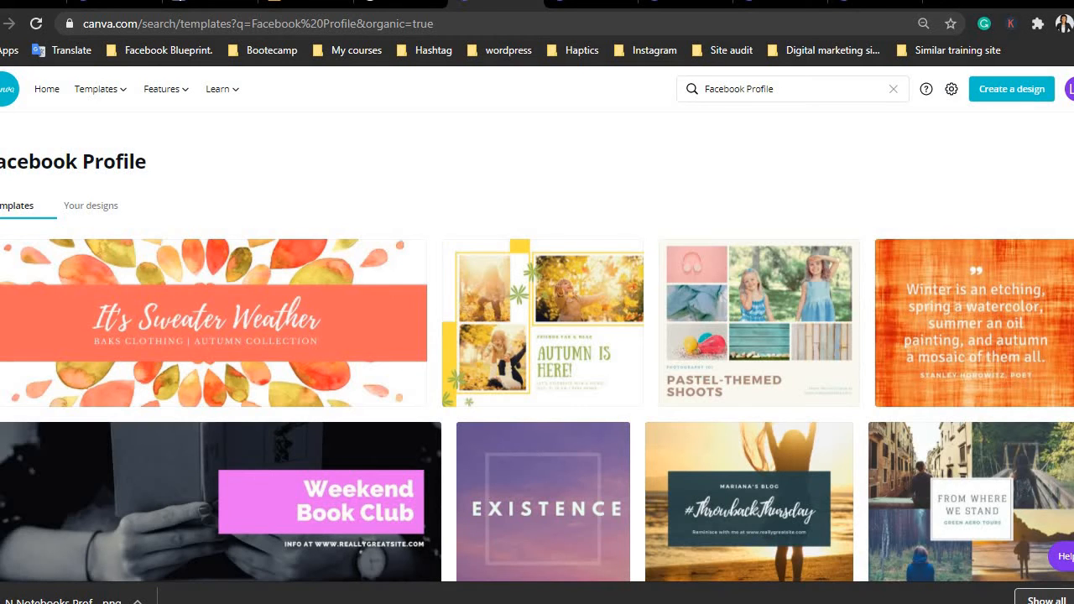
{"action": "scroll", "coordinate": [537, 386], "scroll_direction": "down", "scroll_amount": 5}
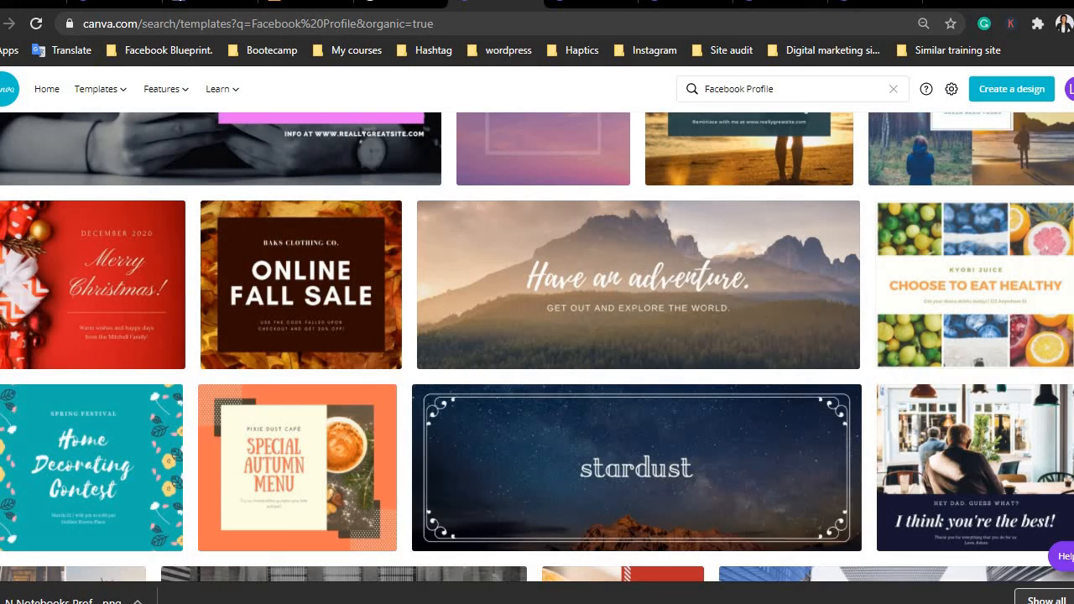
{"action": "scroll", "coordinate": [537, 347], "scroll_direction": "down", "scroll_amount": 5}
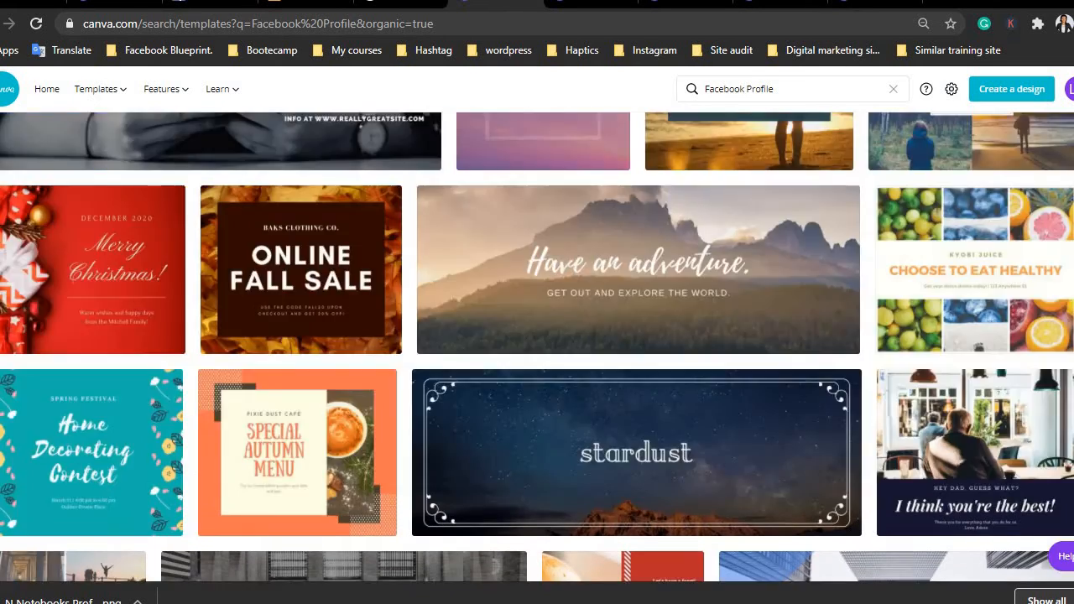
{"action": "scroll", "coordinate": [537, 347], "scroll_direction": "up", "scroll_amount": 10}
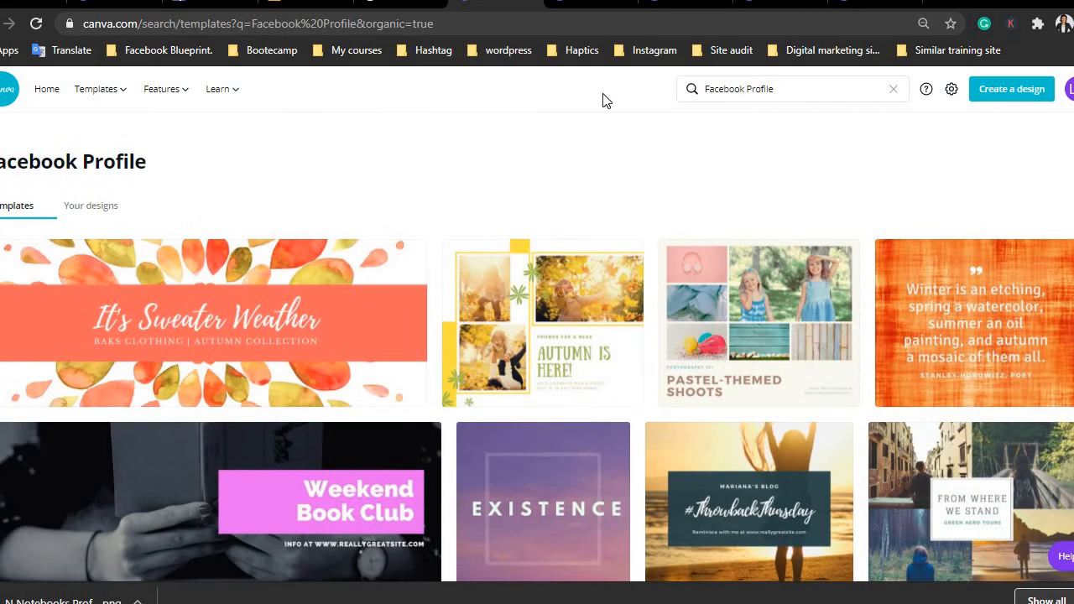
{"action": "left_click", "coordinate": [50, 93]}
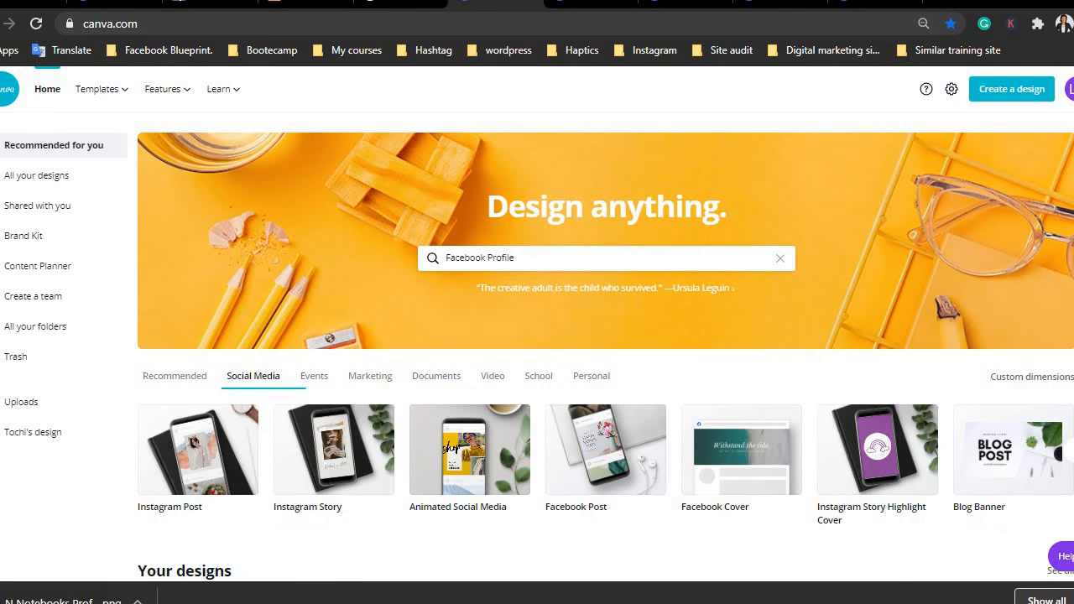
{"action": "scroll", "coordinate": [1041, 550], "scroll_direction": "down", "scroll_amount": 5}
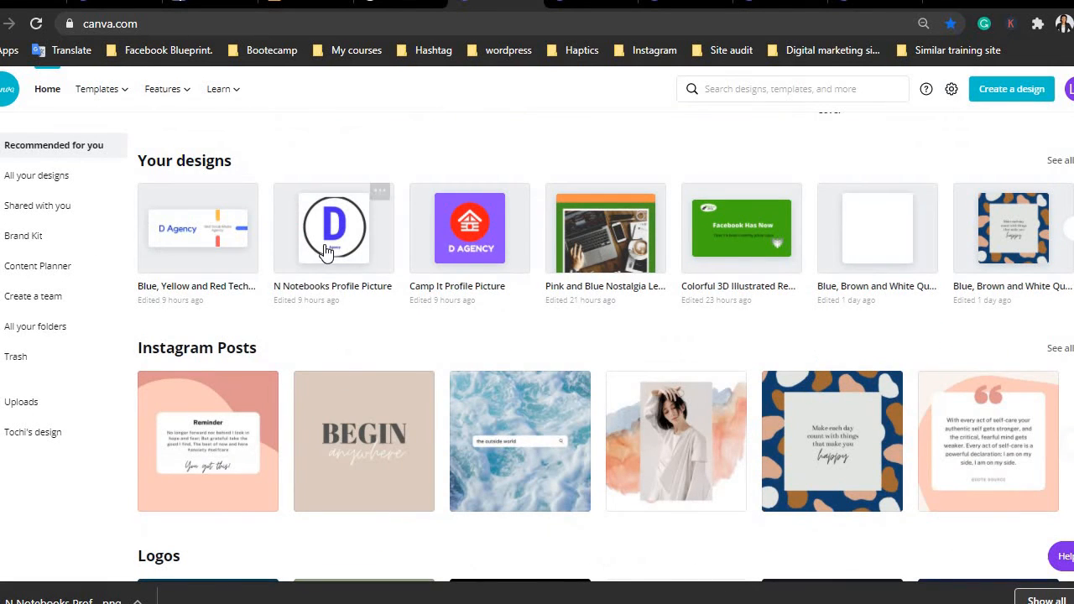
{"action": "left_click", "coordinate": [327, 251]}
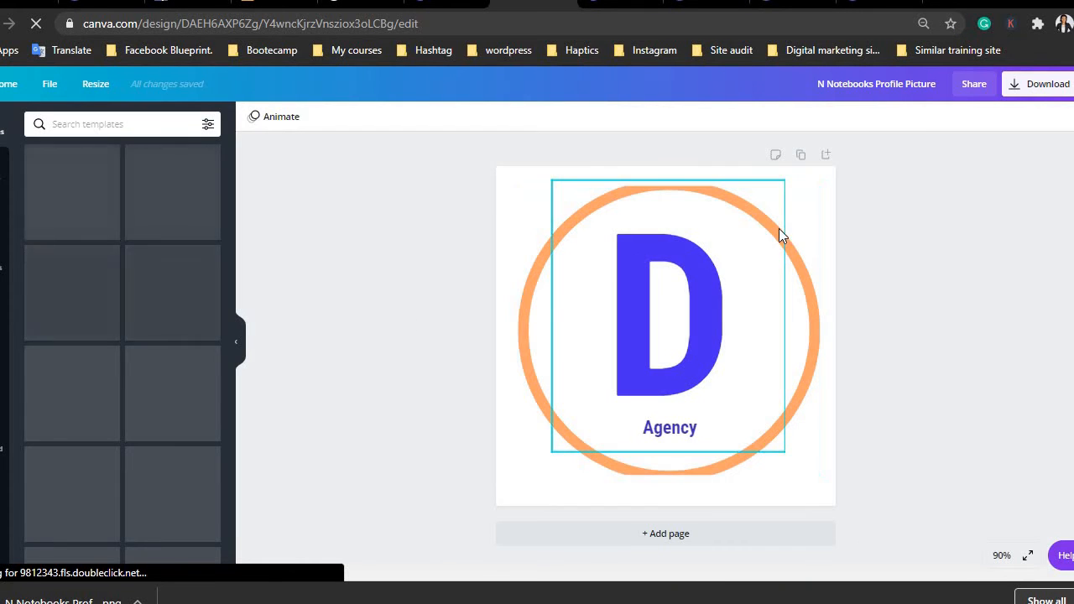
- Delete the orange circle around the D Agency logo and download the design as a PNG
{"action": "left_click", "coordinate": [797, 243]}
{"action": "key", "text": "Delete"}
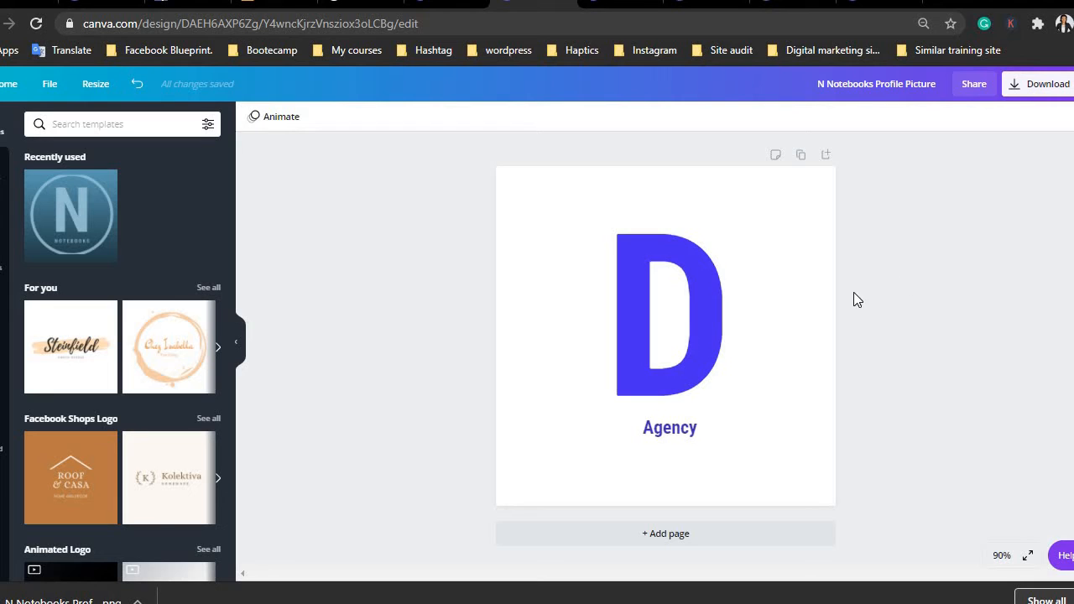
{"action": "left_click", "coordinate": [1048, 85]}
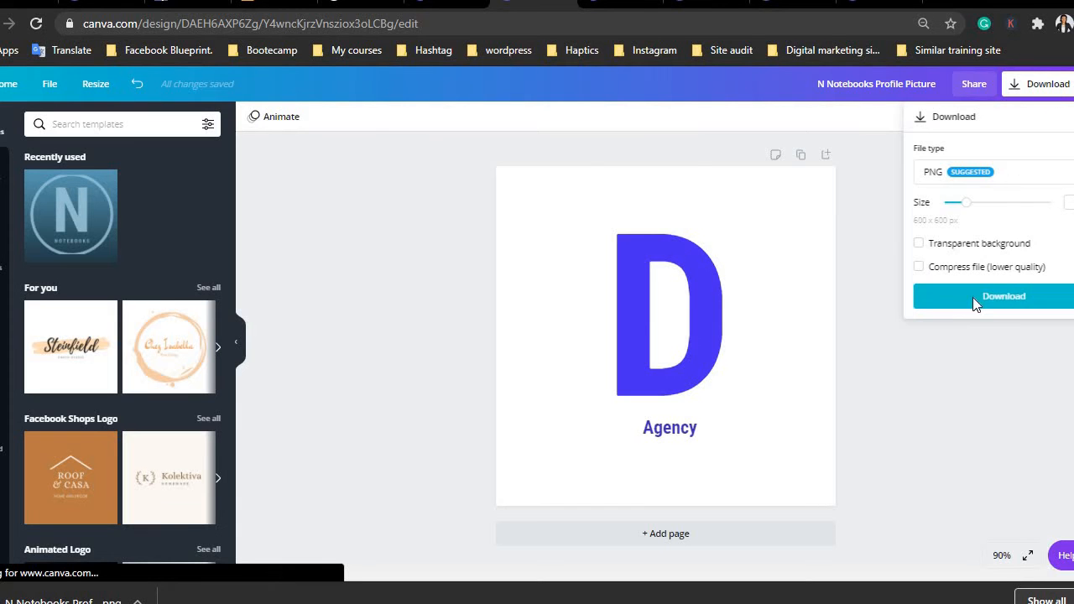
{"action": "left_click", "coordinate": [986, 301]}
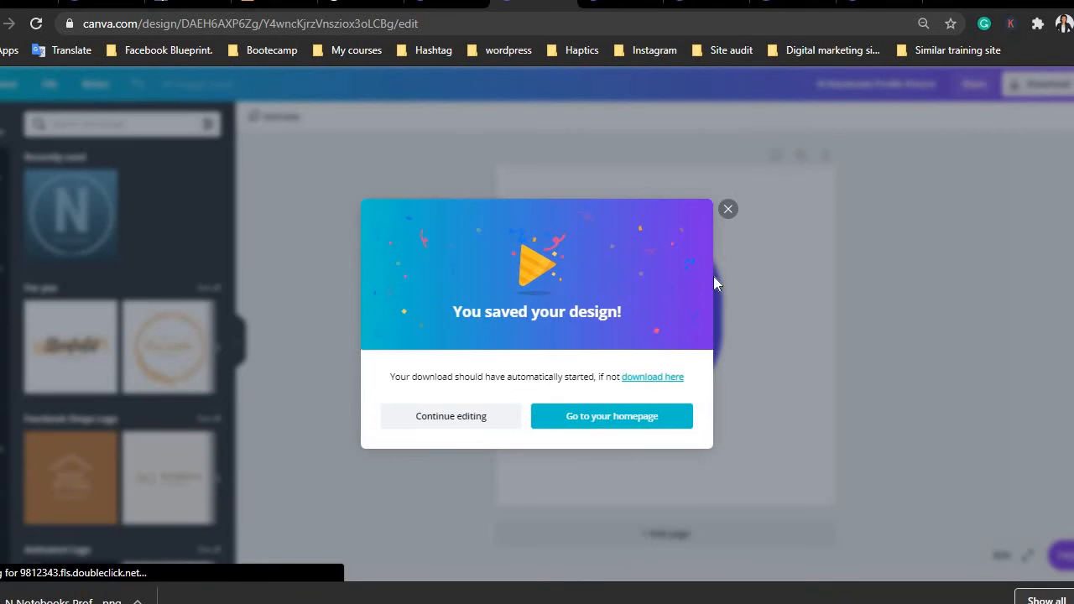
{"action": "left_click", "coordinate": [728, 210]}
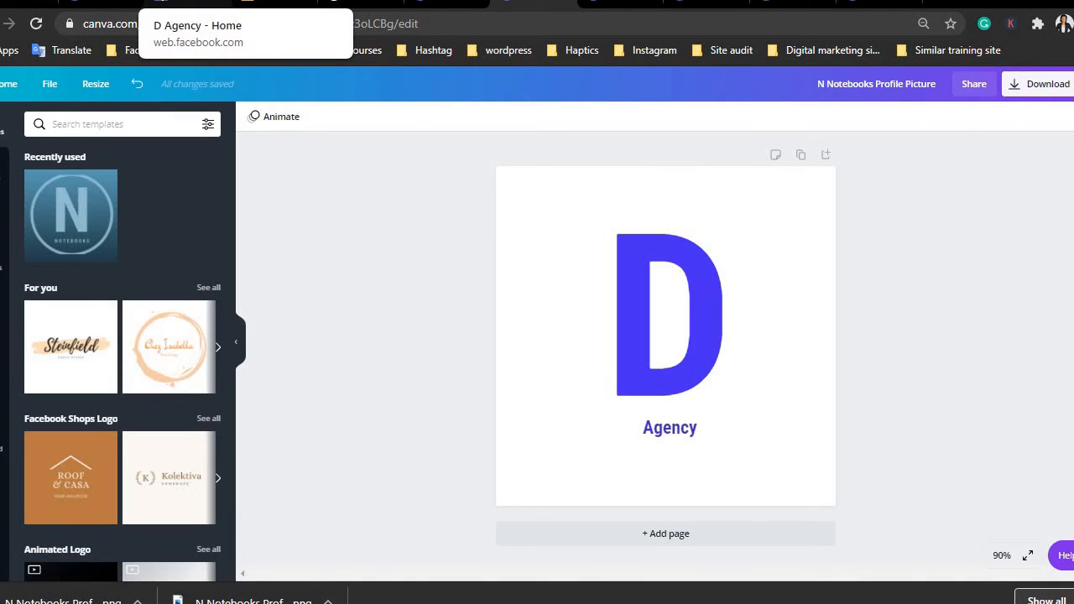
- Switch back to the Facebook Page, upload the downloaded D Agency logo as profile picture, reposition it slightly and save
{"action": "left_click", "coordinate": [201, 4]}
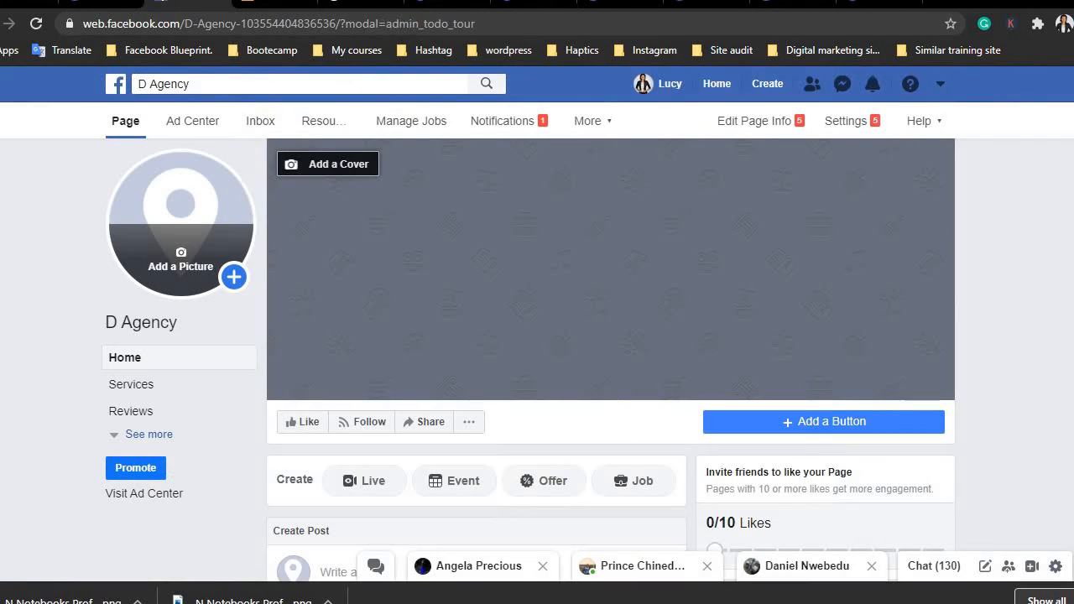
{"action": "left_click", "coordinate": [183, 271]}
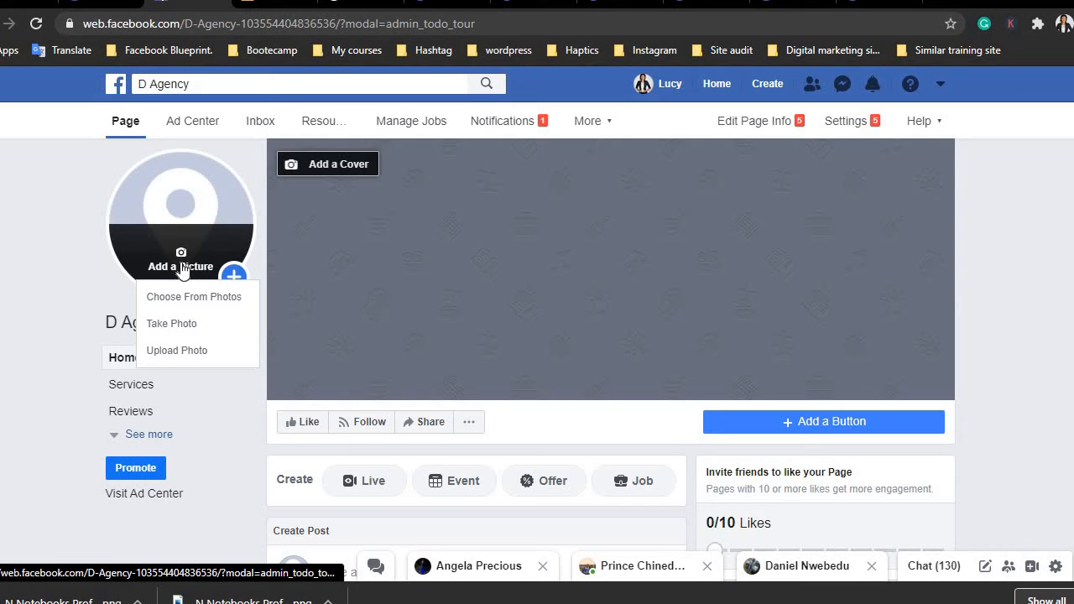
{"action": "left_click", "coordinate": [175, 354]}
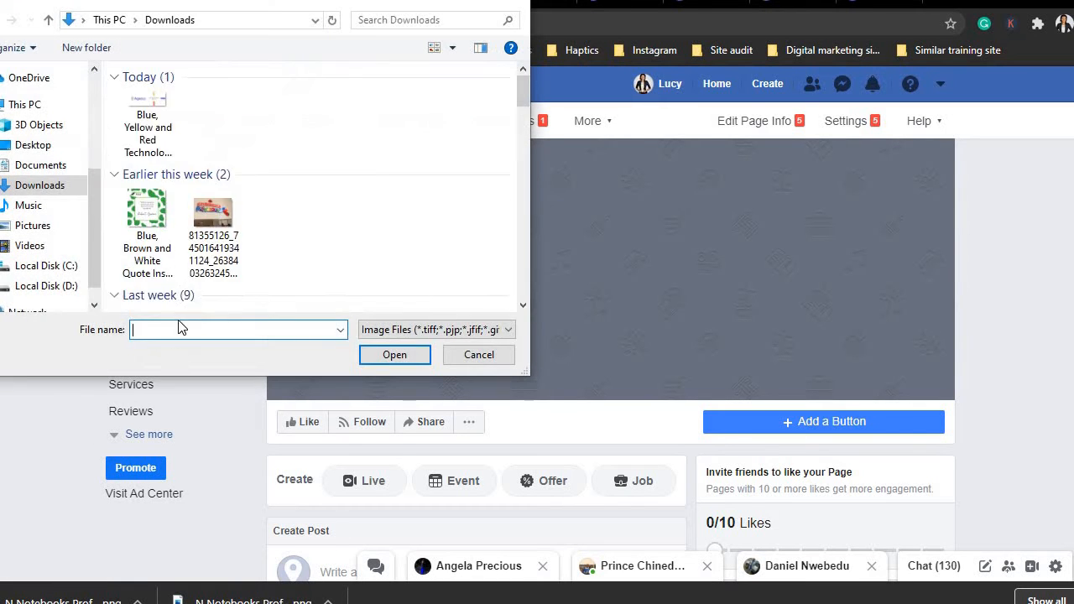
{"action": "left_click", "coordinate": [402, 359]}
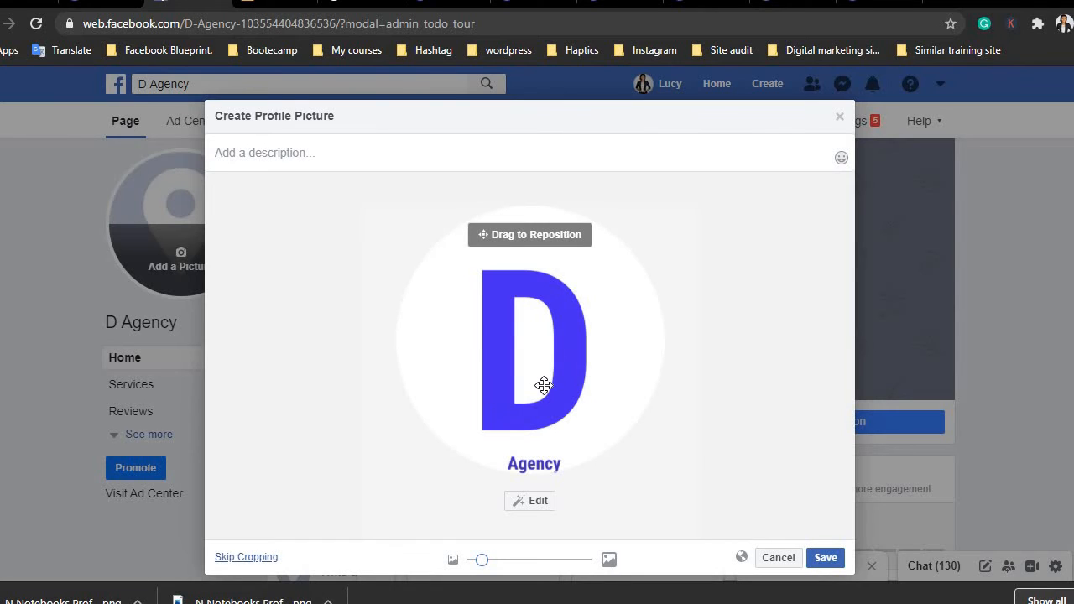
{"action": "mouse_move", "coordinate": [544, 383]}
{"action": "left_mouse_down"}
{"action": "mouse_move", "coordinate": [546, 412]}
{"action": "mouse_move", "coordinate": [552, 378]}
{"action": "left_mouse_up"}
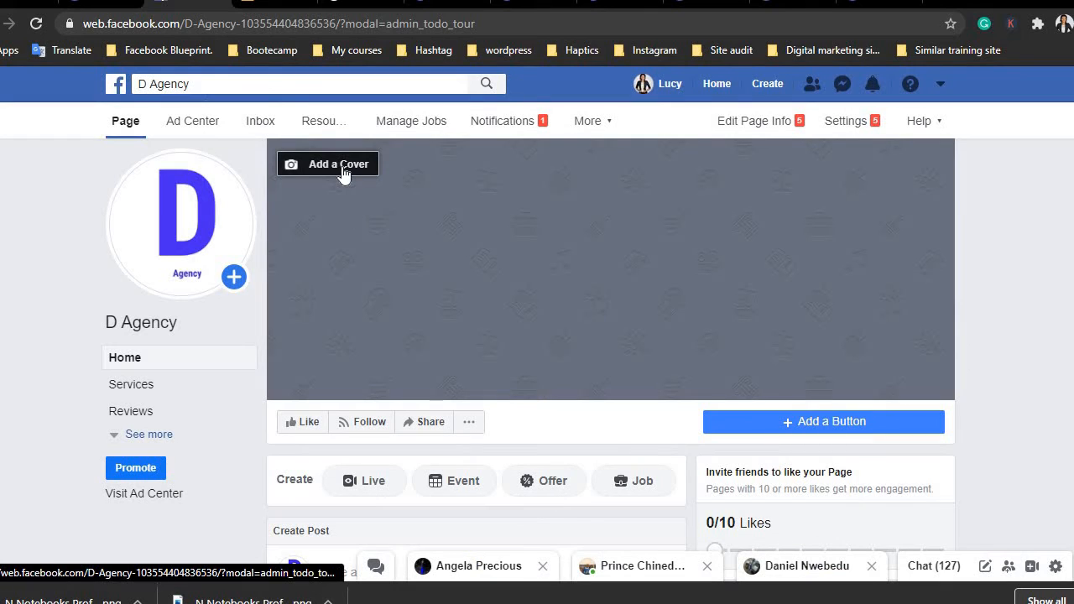
- Upload the Blue, Yellow and Red Technology image from Downloads as the Page's cover photo
{"action": "left_click", "coordinate": [340, 168]}
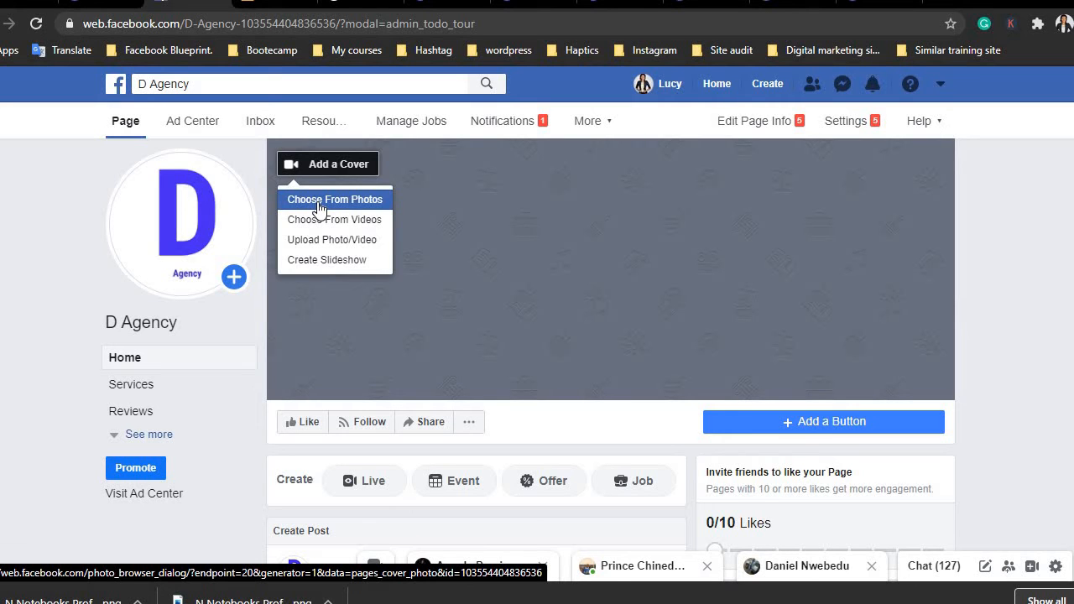
{"action": "left_click", "coordinate": [319, 241]}
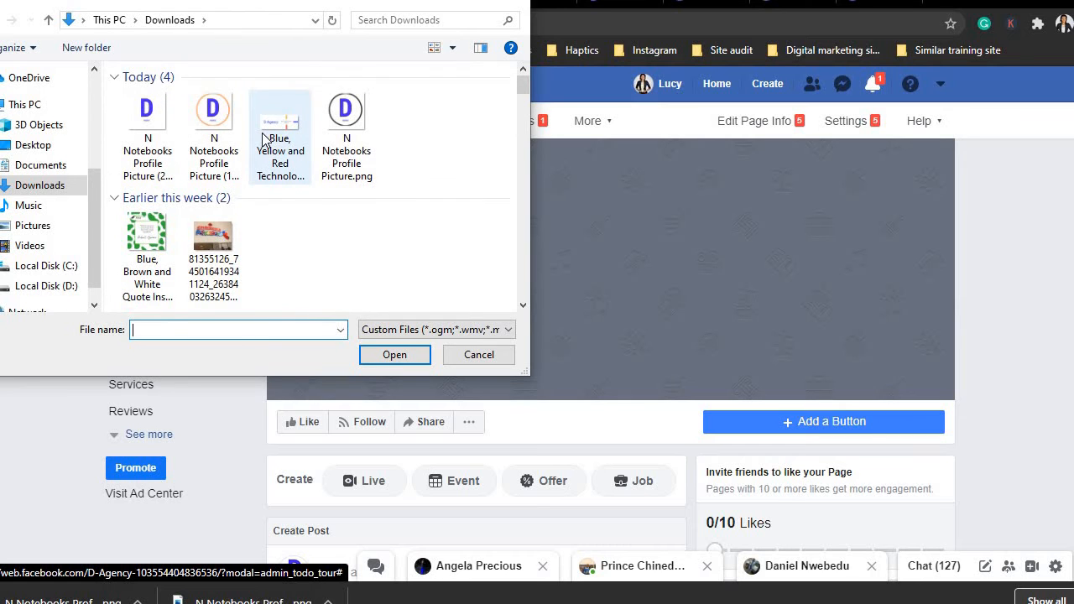
{"action": "left_click", "coordinate": [264, 140]}
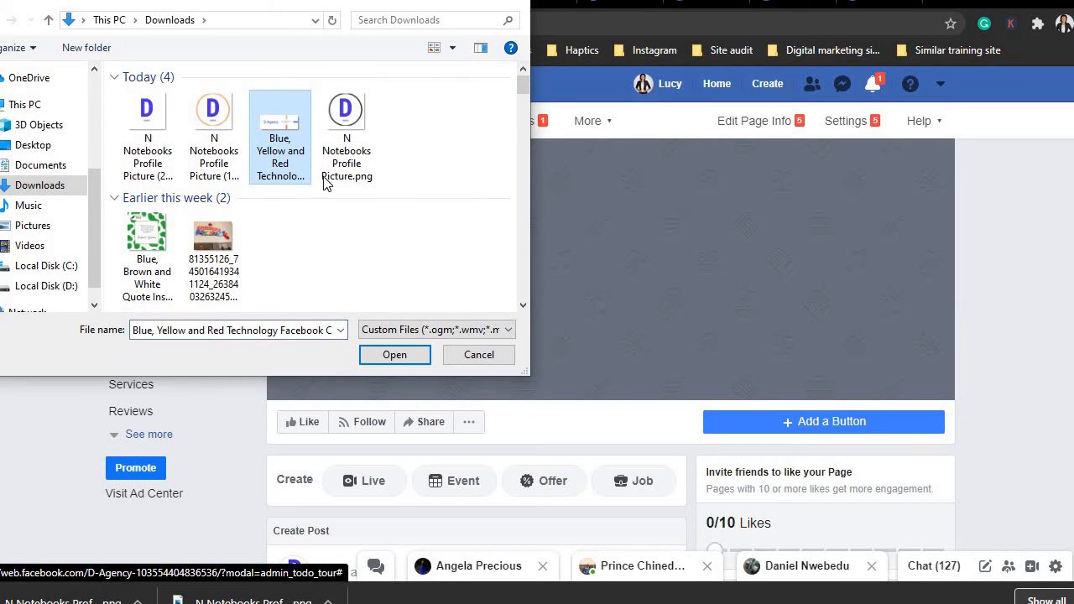
{"action": "left_click", "coordinate": [394, 355]}
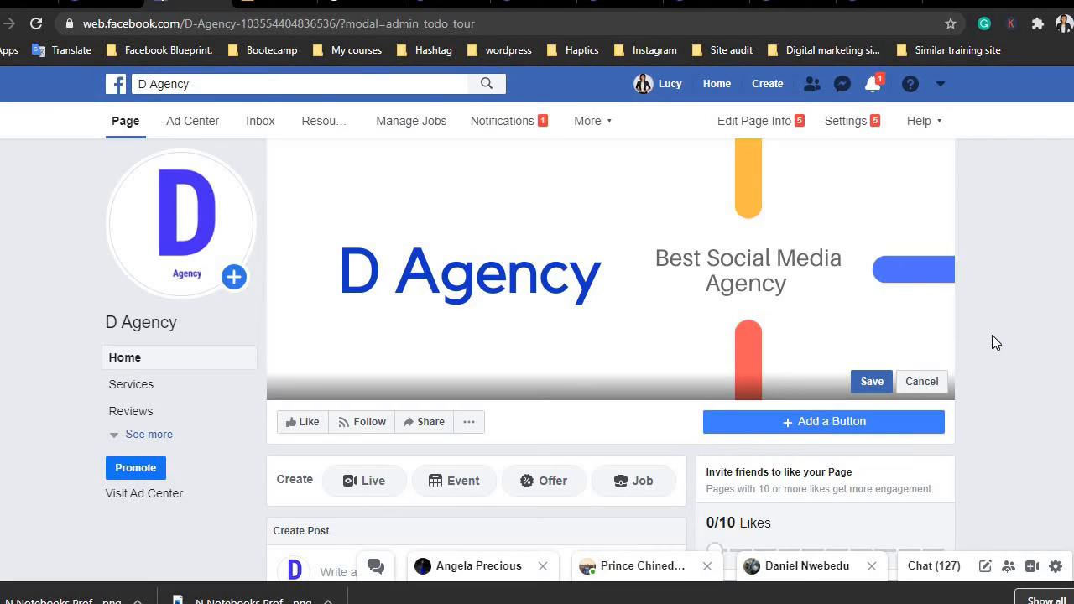
{"action": "key", "text": "Down"}
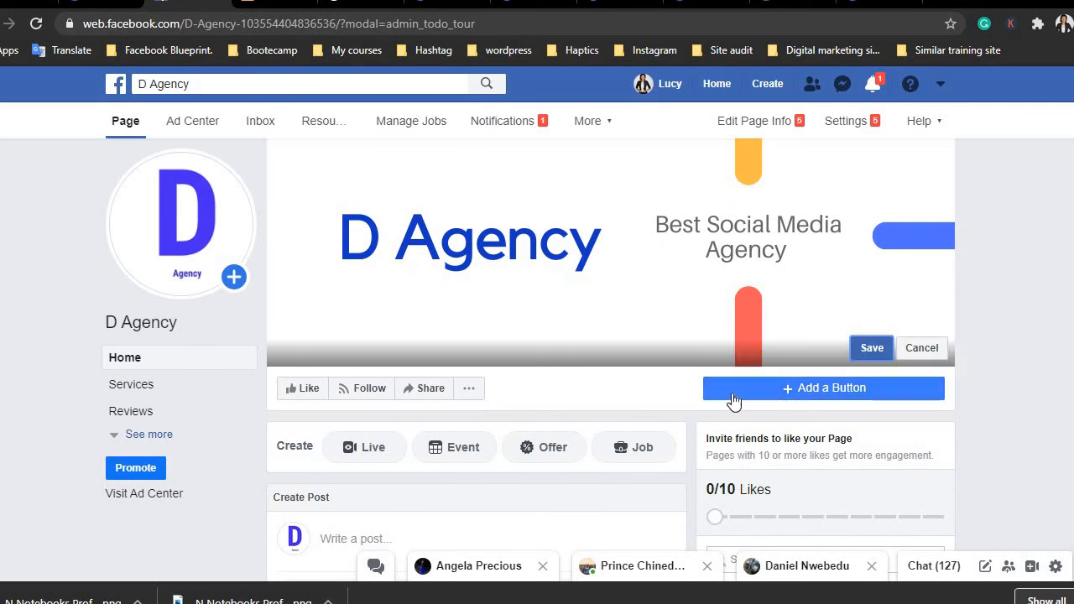
- Add a Send Email button to the Page, correct the business's contact e-mail address, and finish the setup
{"action": "left_click", "coordinate": [818, 397]}
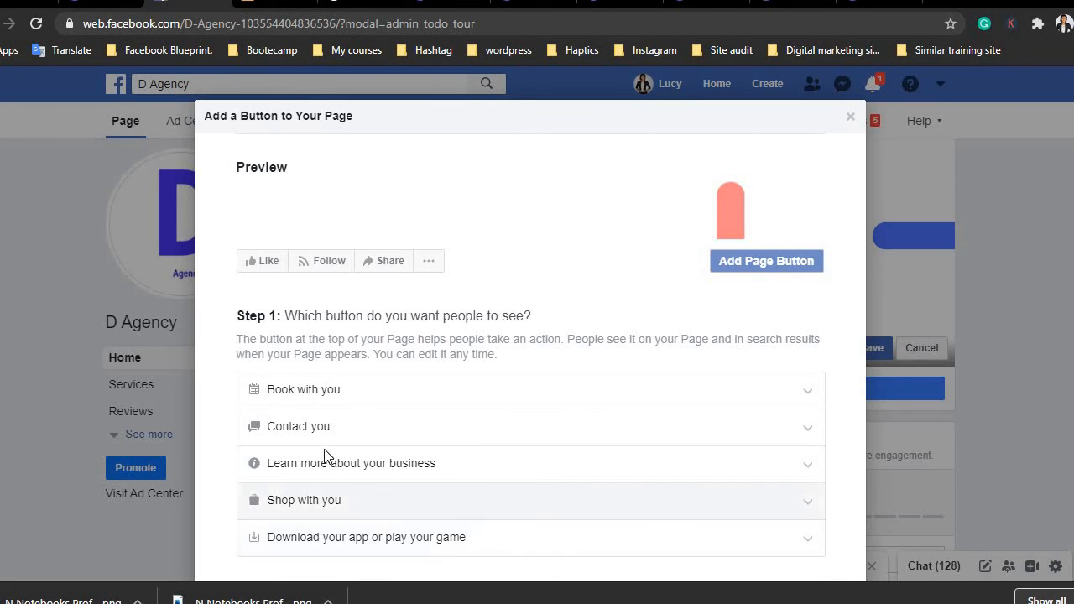
{"action": "left_click", "coordinate": [360, 434]}
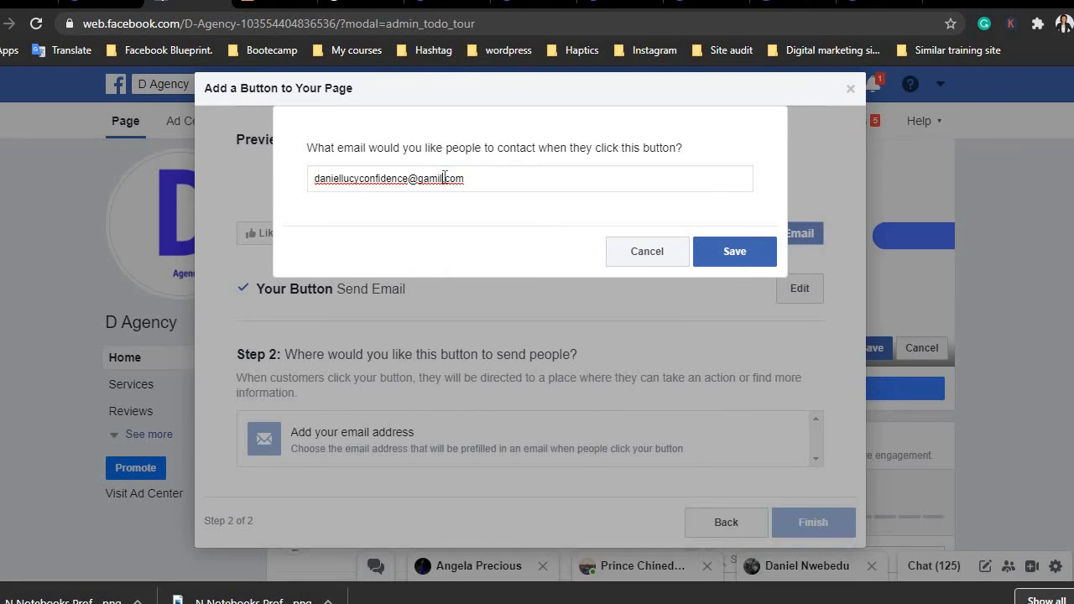
{"action": "key", "text": "BackSpace"}
{"action": "key", "text": "BackSpace"}
{"action": "key", "text": "BackSpace"}
{"action": "key", "text": "BackSpace"}
{"action": "type", "text": "mail"}
{"action": "left_click", "coordinate": [736, 254]}
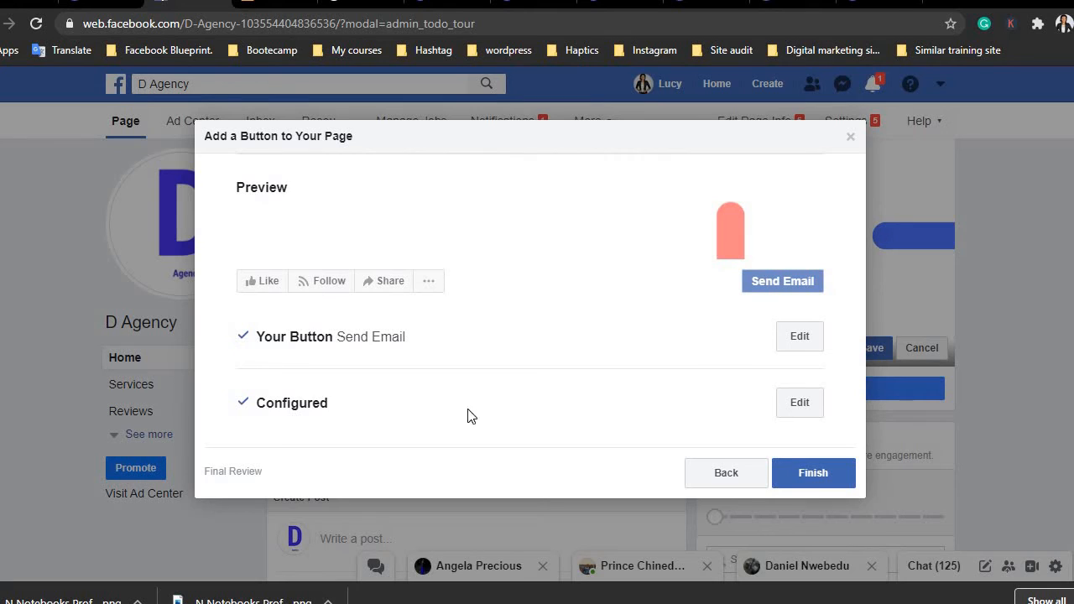
{"action": "left_click", "coordinate": [807, 472]}
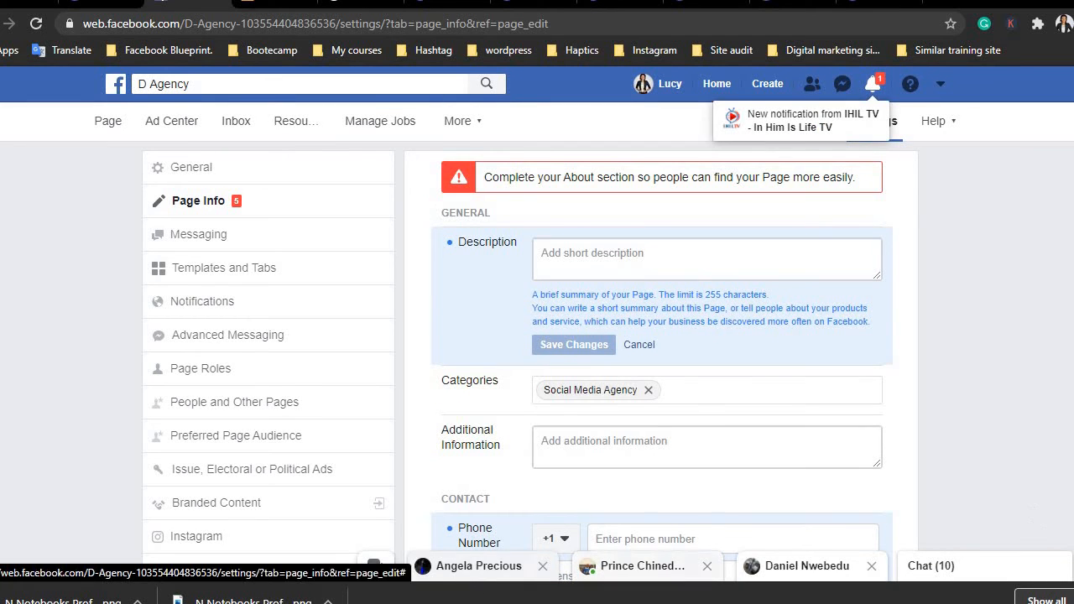
- Set the Page's description to "We offer Social media management for small businesses." and save the change
{"action": "scroll", "coordinate": [662, 353], "scroll_direction": "down", "scroll_amount": 15}
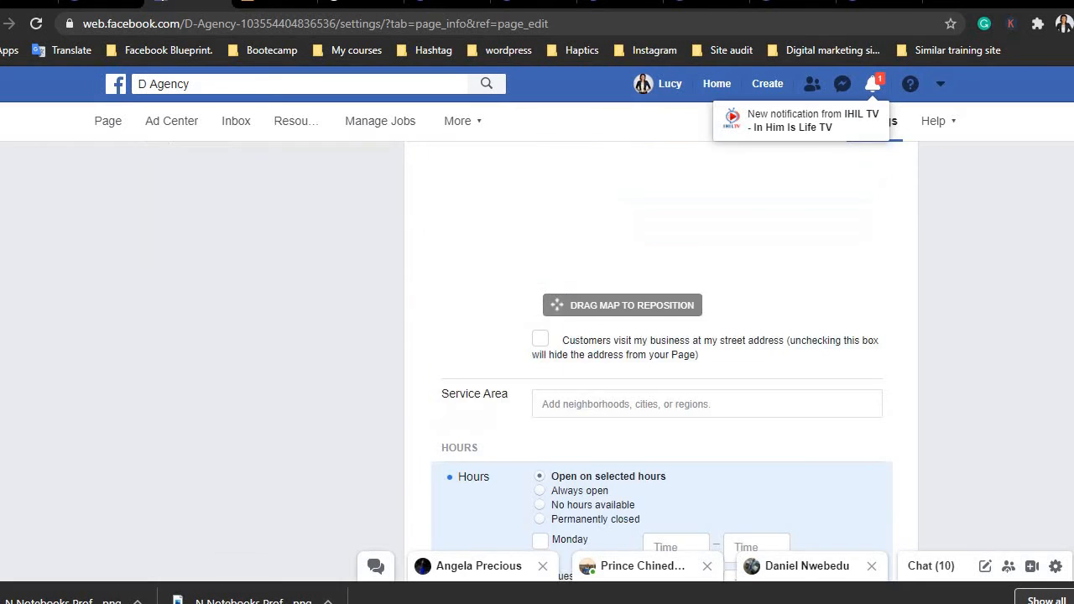
{"action": "scroll", "coordinate": [662, 352], "scroll_direction": "up", "scroll_amount": 10}
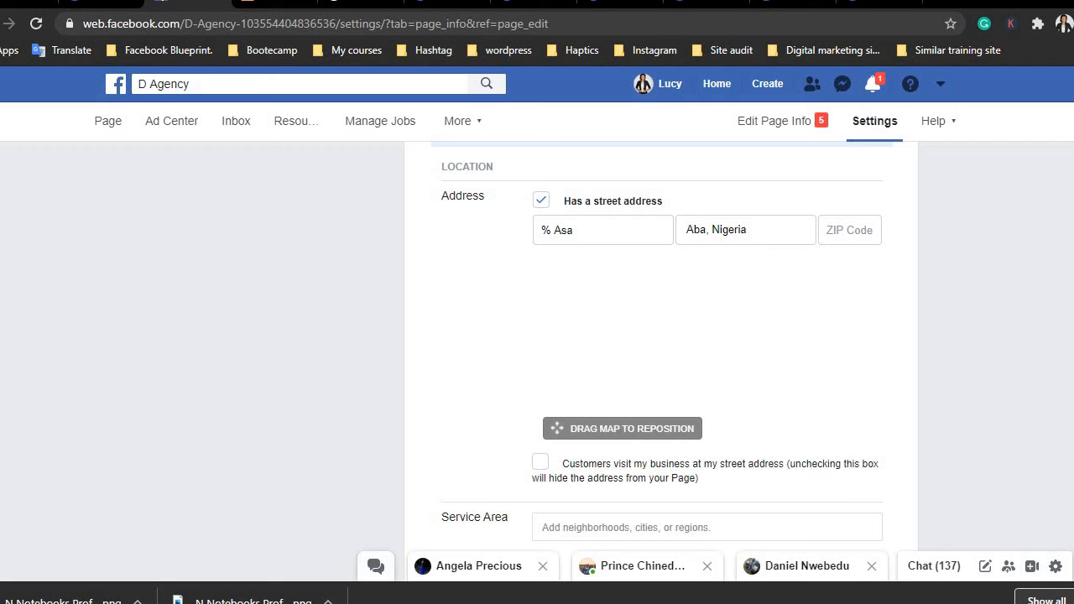
{"action": "scroll", "coordinate": [661, 352], "scroll_direction": "up", "scroll_amount": 5}
{"action": "scroll", "coordinate": [661, 353], "scroll_direction": "up", "scroll_amount": 4}
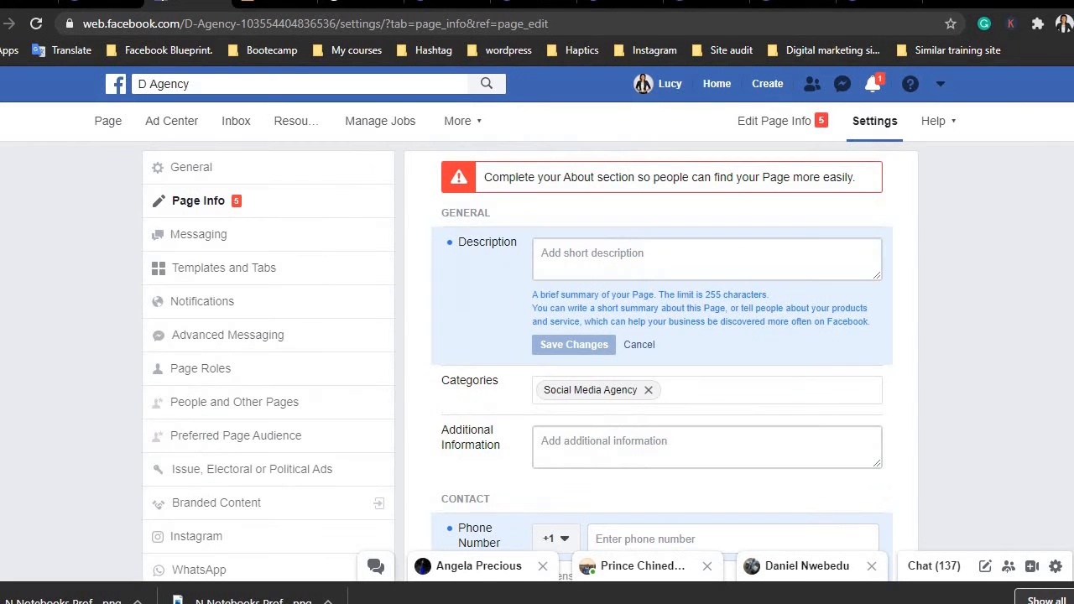
{"action": "left_click", "coordinate": [613, 255]}
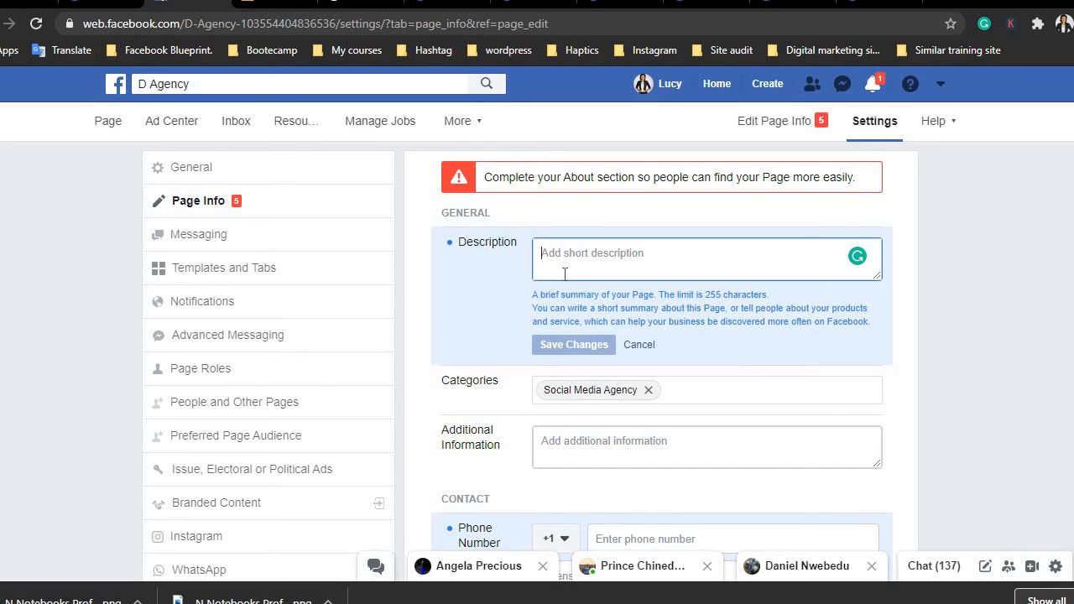
{"action": "type", "text": "We offer Social media management for small businesses."}
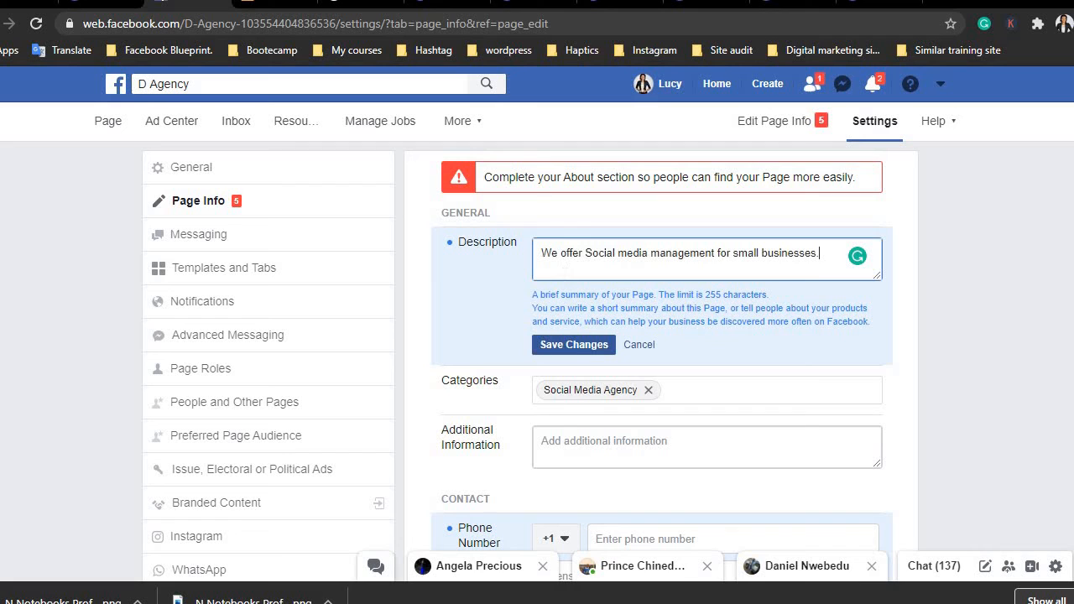
{"action": "left_click", "coordinate": [575, 344]}
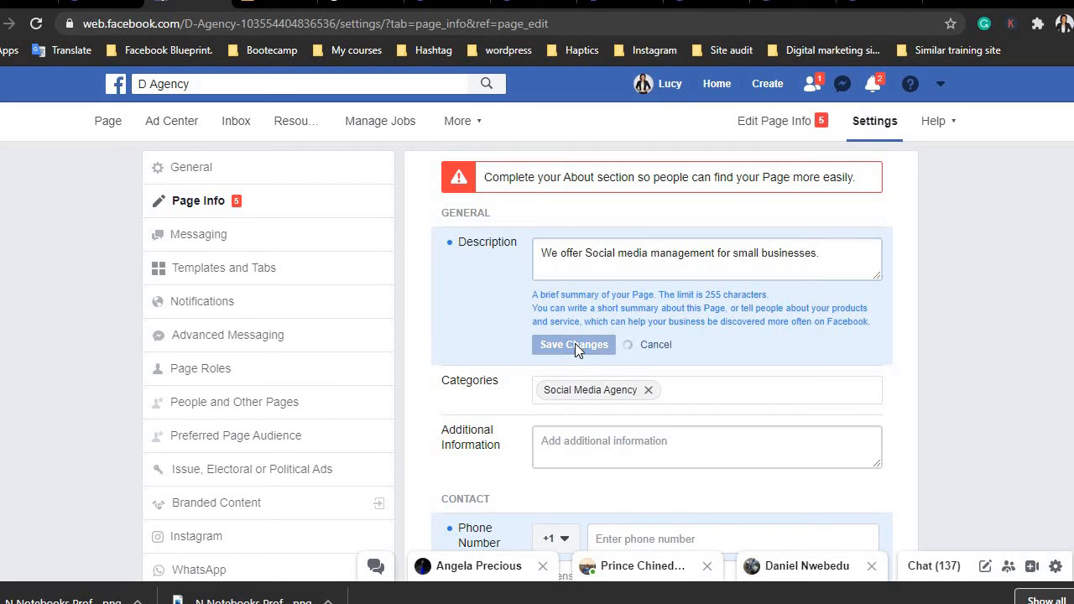
- Add the Marketing Agency and Education categories to the Page alongside Social Media Agency and save the change
{"action": "left_click", "coordinate": [687, 394]}
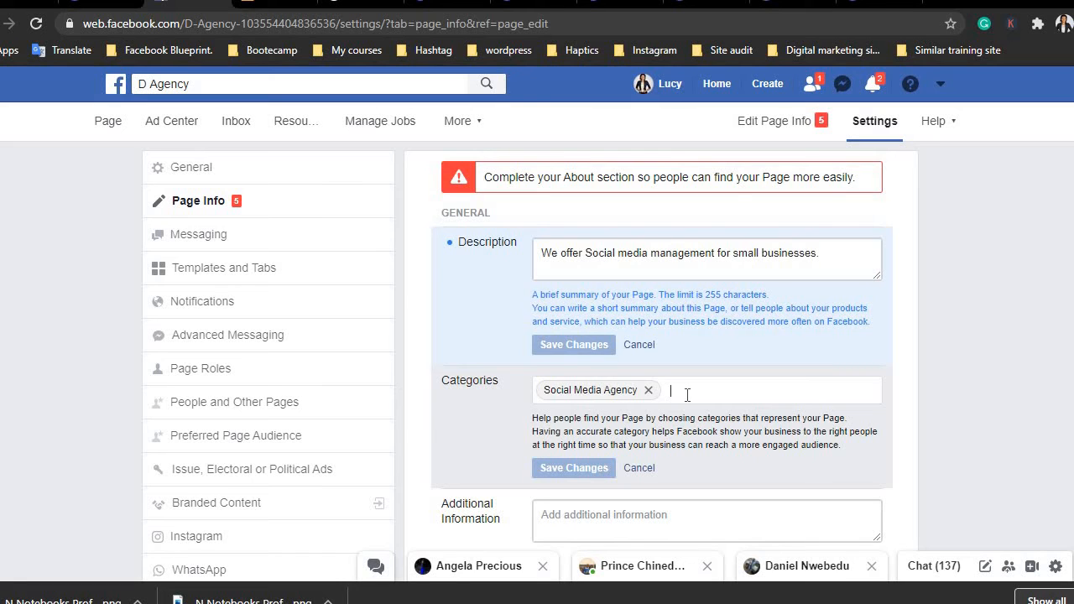
{"action": "type", "text": "MAr"}
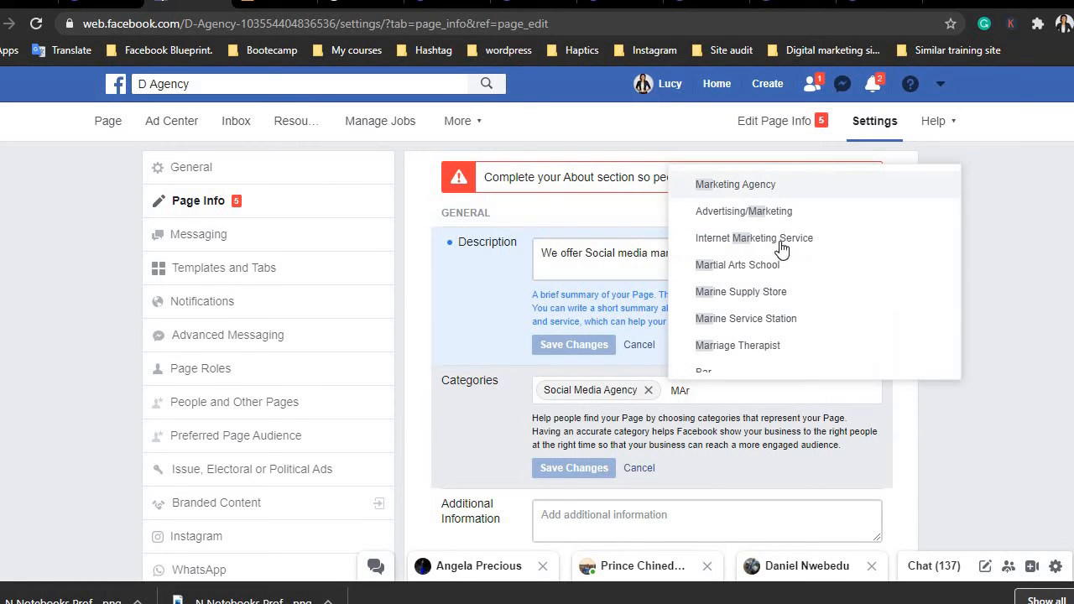
{"action": "left_click", "coordinate": [751, 186]}
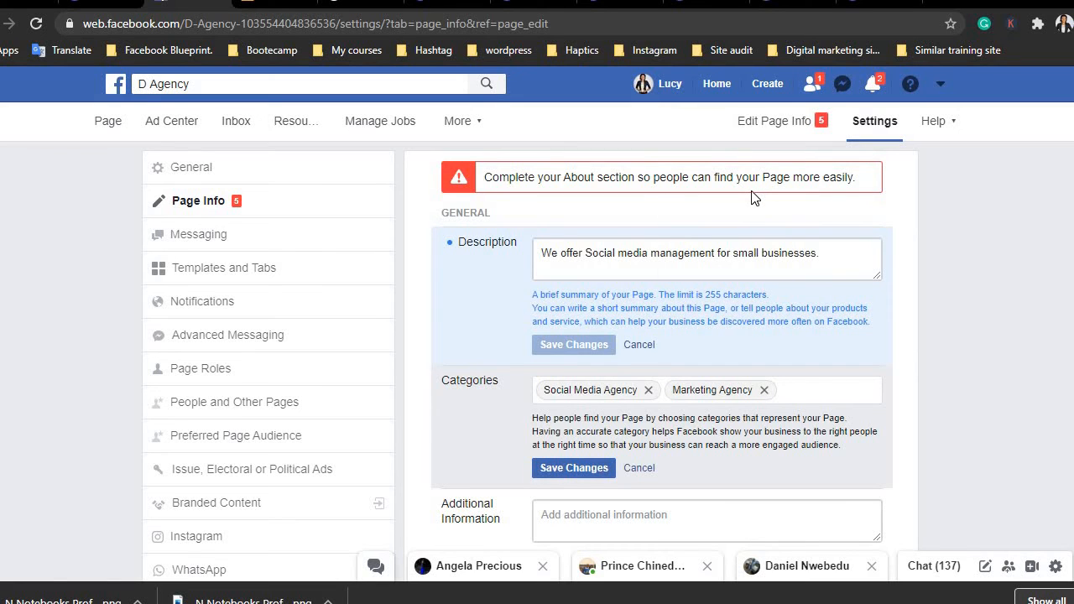
{"action": "type", "text": "Ed"}
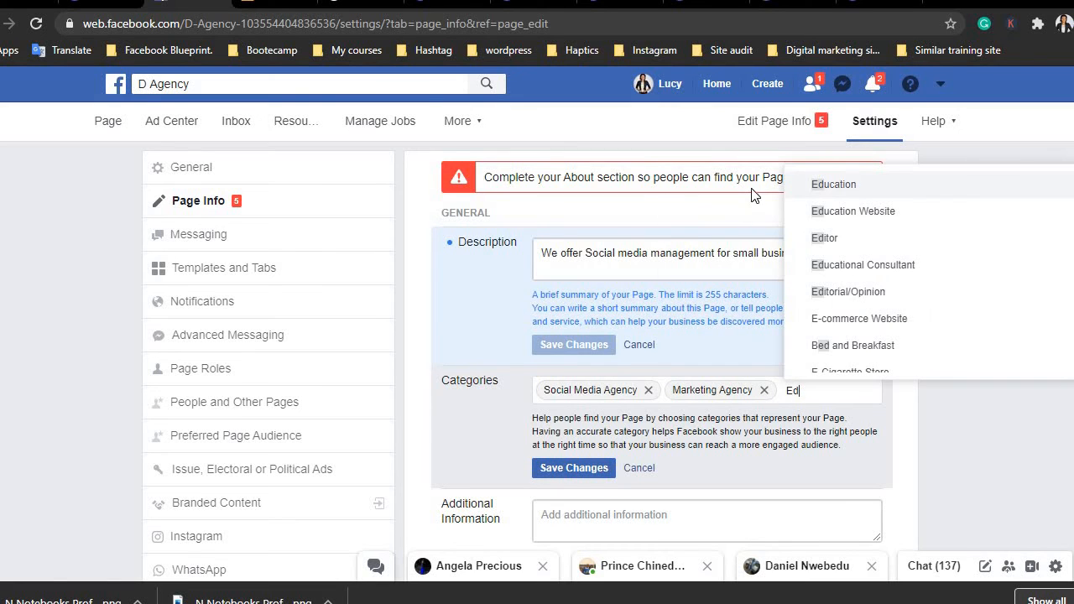
{"action": "left_click", "coordinate": [850, 186]}
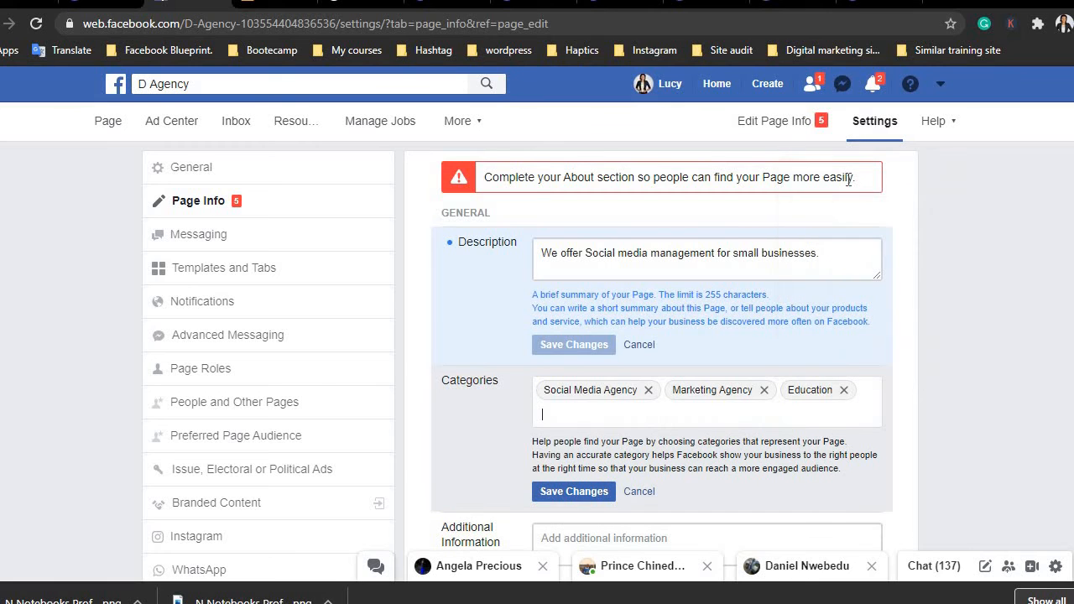
{"action": "left_click", "coordinate": [558, 495]}
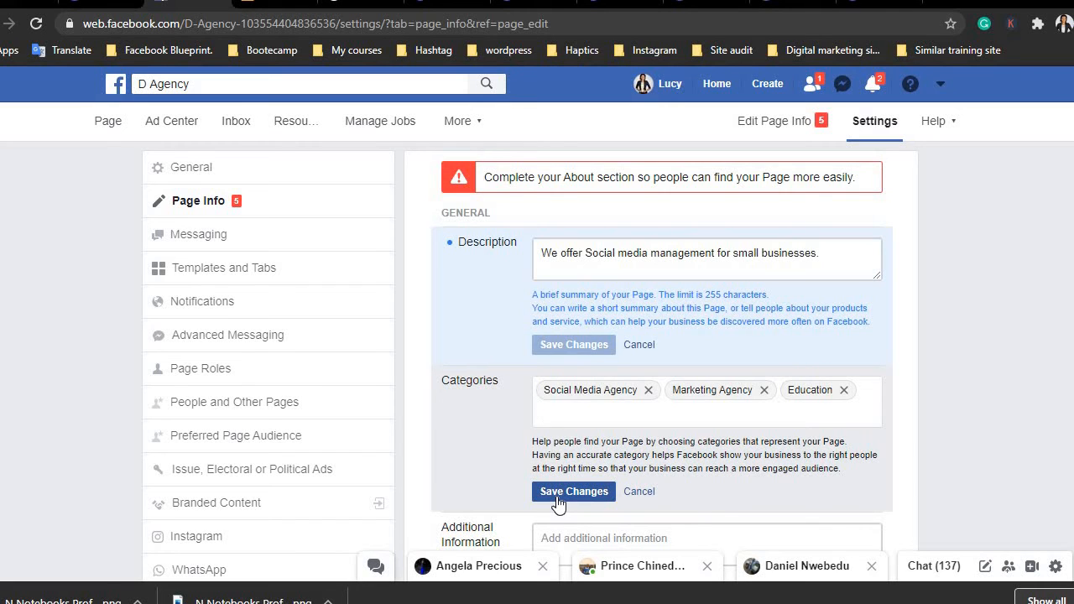
{"action": "left_click", "coordinate": [604, 492]}
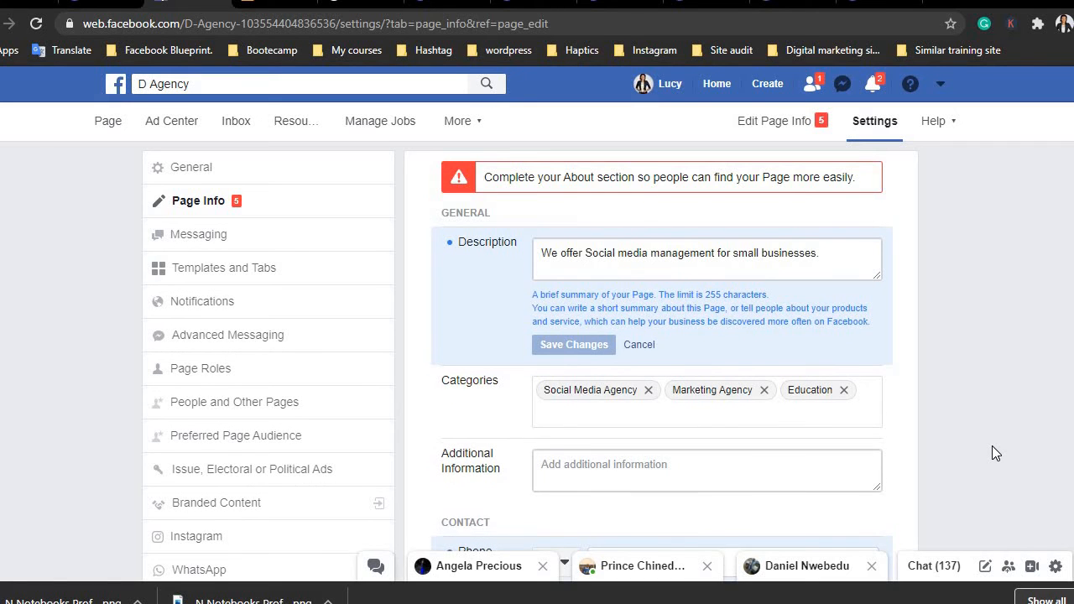
- Set the country code of the Page's contact phone number to Nigeria (+234)
{"action": "scroll", "coordinate": [992, 446], "scroll_direction": "down", "scroll_amount": 1}
{"action": "scroll", "coordinate": [992, 445], "scroll_direction": "down", "scroll_amount": 2}
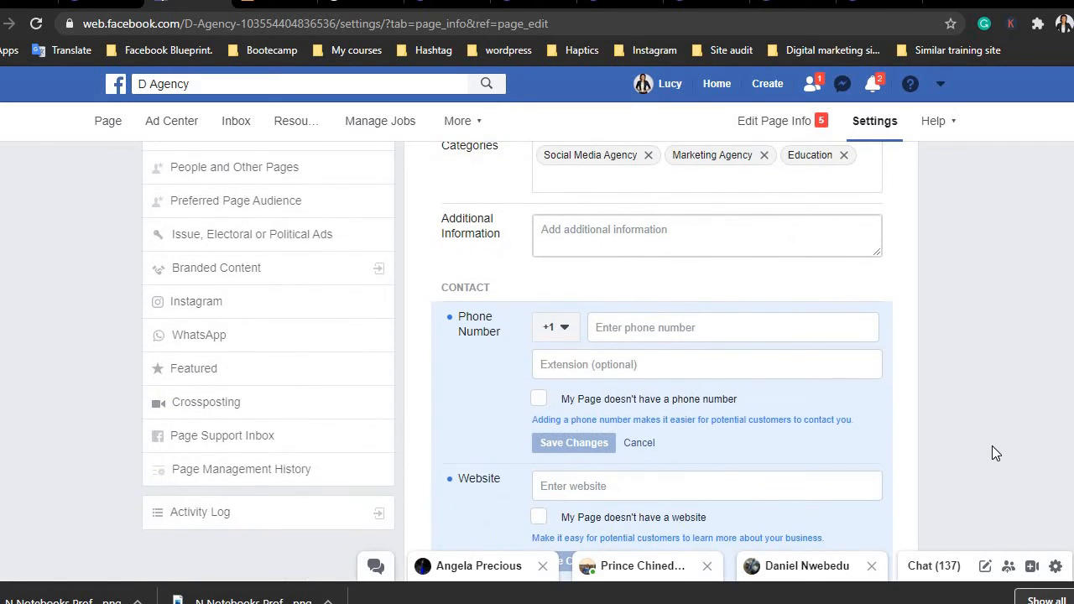
{"action": "left_click", "coordinate": [661, 246]}
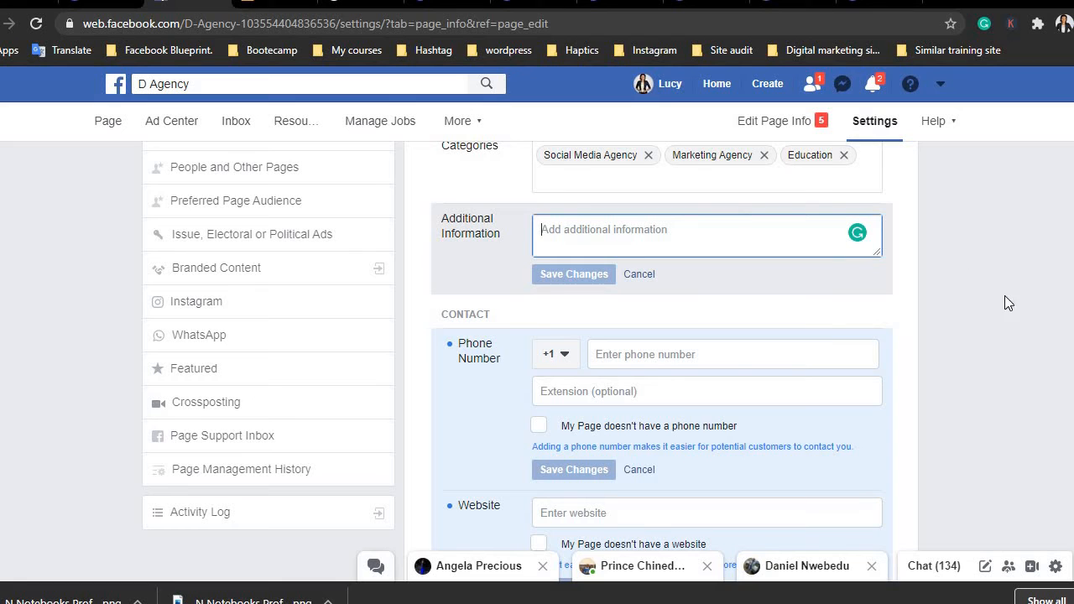
{"action": "left_click", "coordinate": [989, 311]}
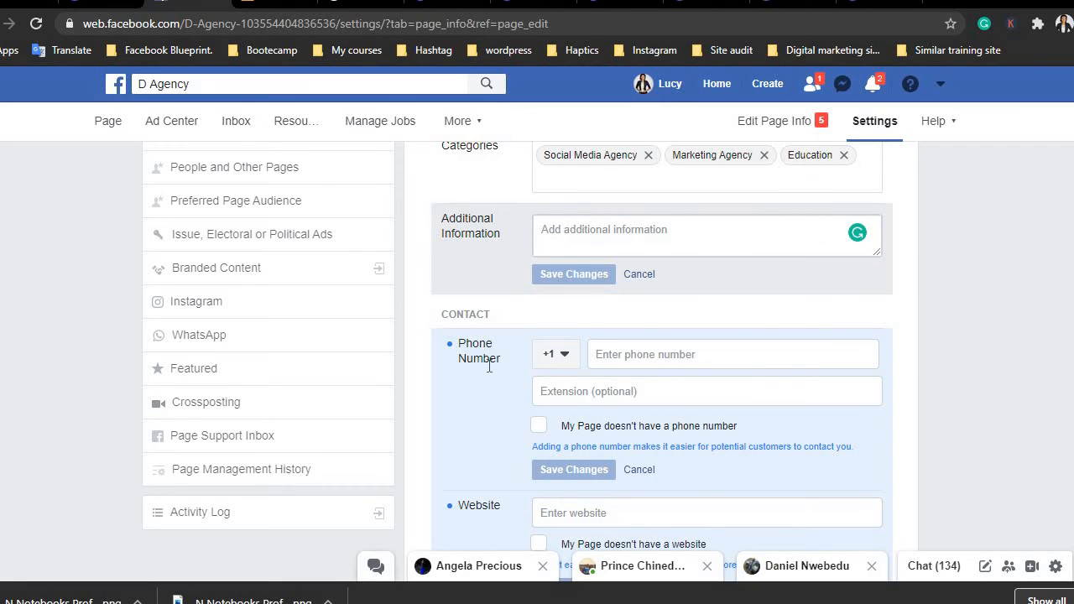
{"action": "left_click", "coordinate": [565, 370]}
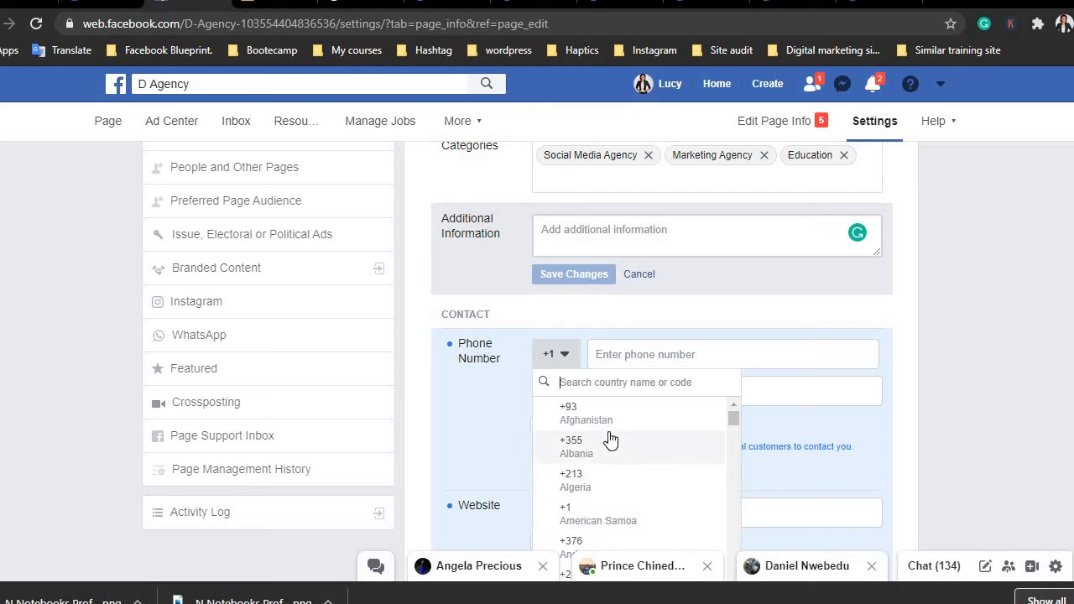
{"action": "type", "text": "n"}
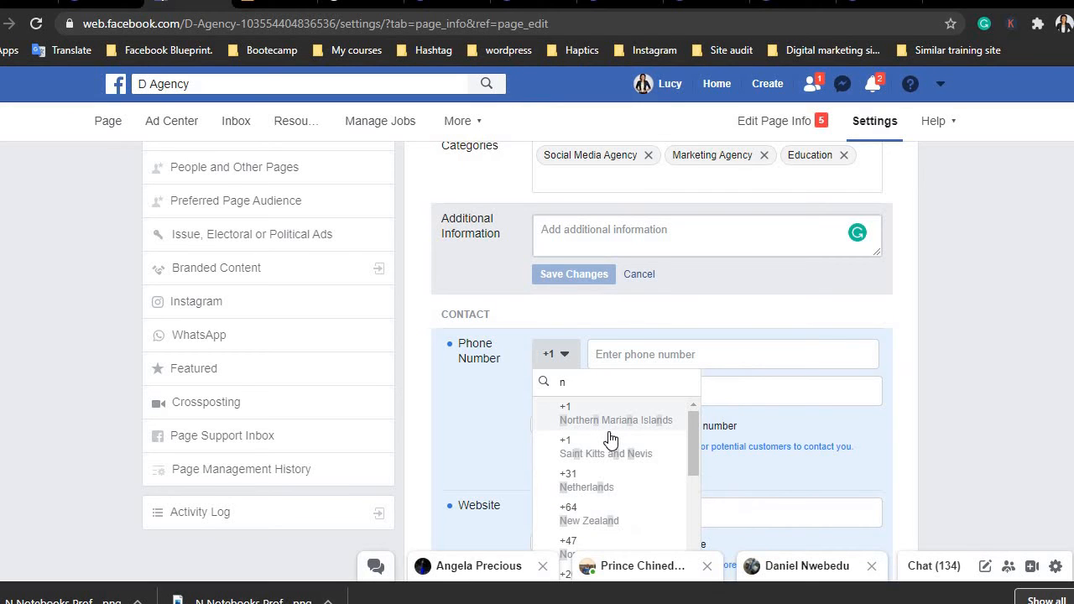
{"action": "type", "text": "i"}
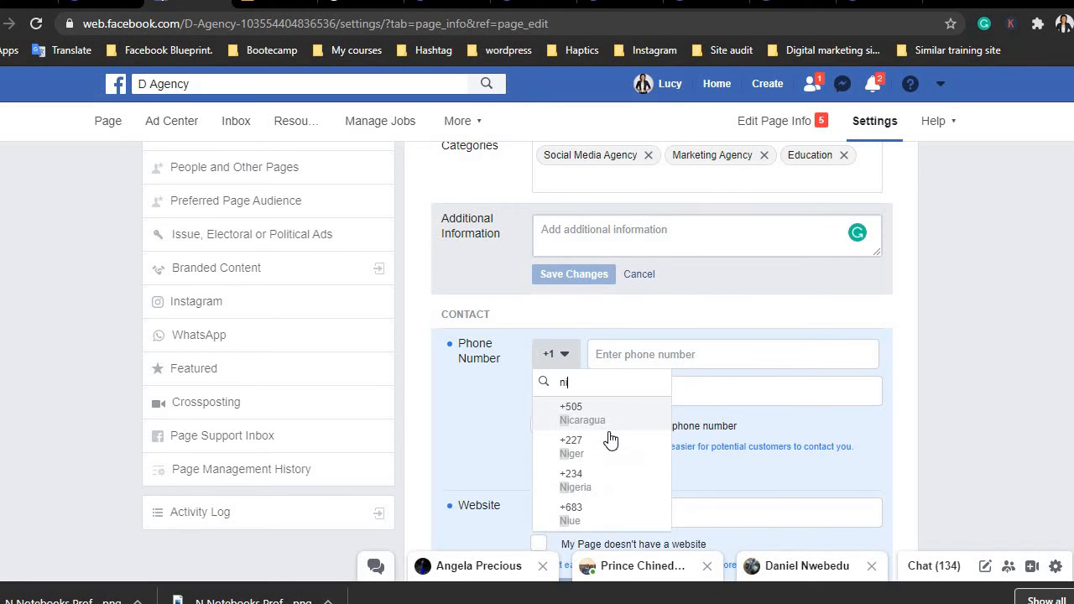
{"action": "left_click", "coordinate": [590, 494]}
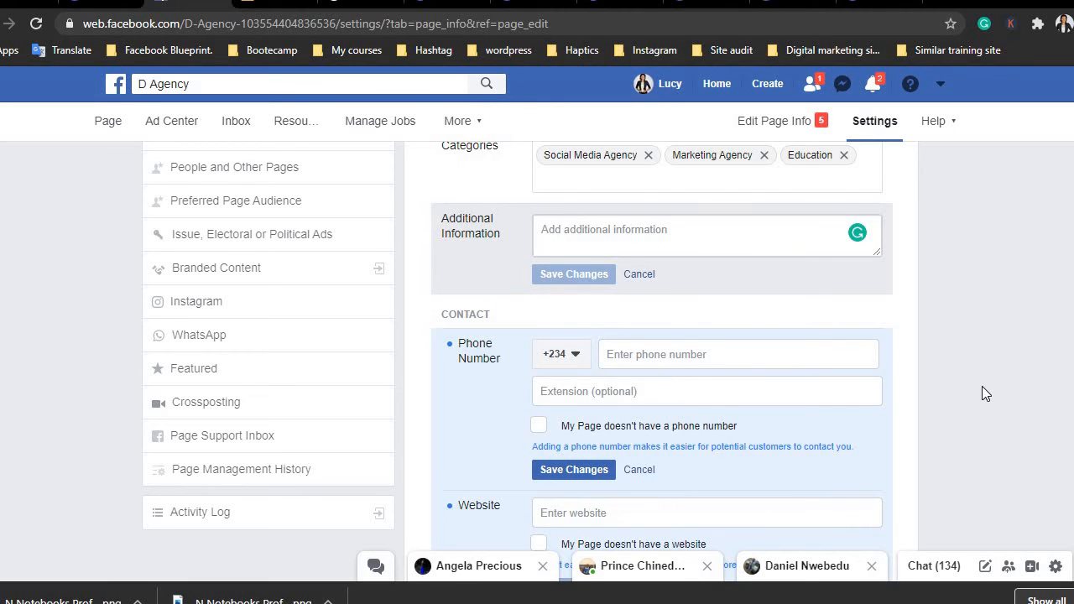
- Correct the street number in the Page's location address, replacing the mistyped symbol before the street name
{"action": "scroll", "coordinate": [981, 386], "scroll_direction": "down", "scroll_amount": 4}
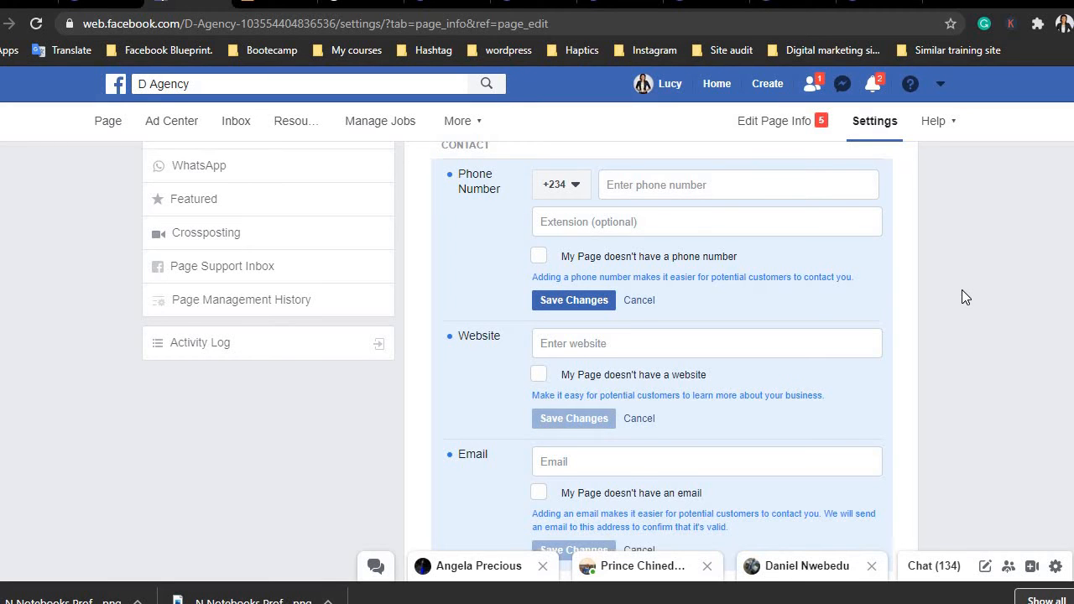
{"action": "scroll", "coordinate": [966, 297], "scroll_direction": "down", "scroll_amount": 1}
{"action": "scroll", "coordinate": [966, 297], "scroll_direction": "down", "scroll_amount": 2}
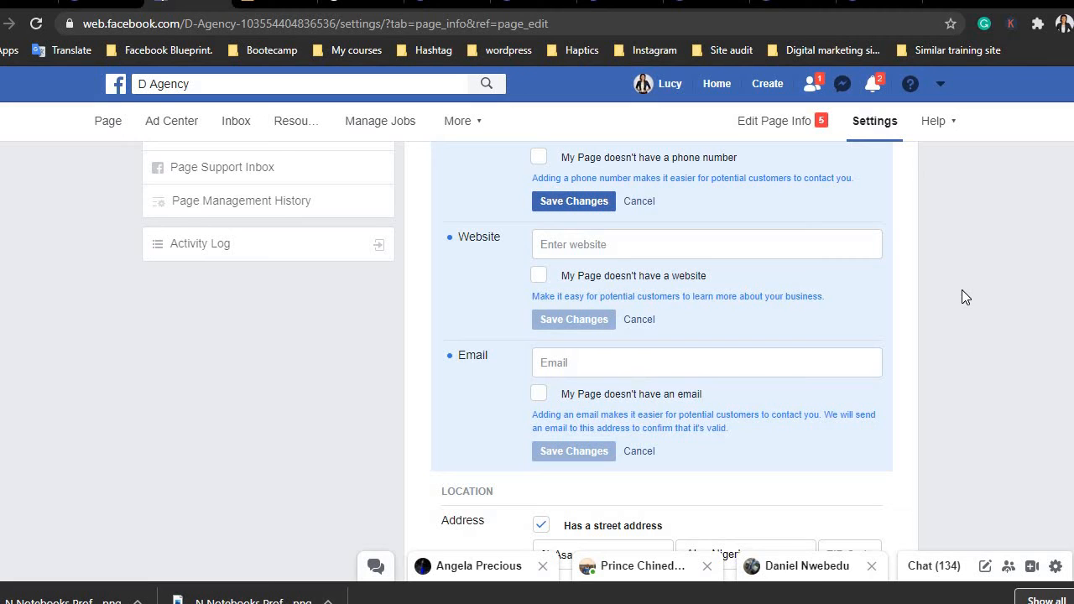
{"action": "scroll", "coordinate": [962, 291], "scroll_direction": "down", "scroll_amount": 2}
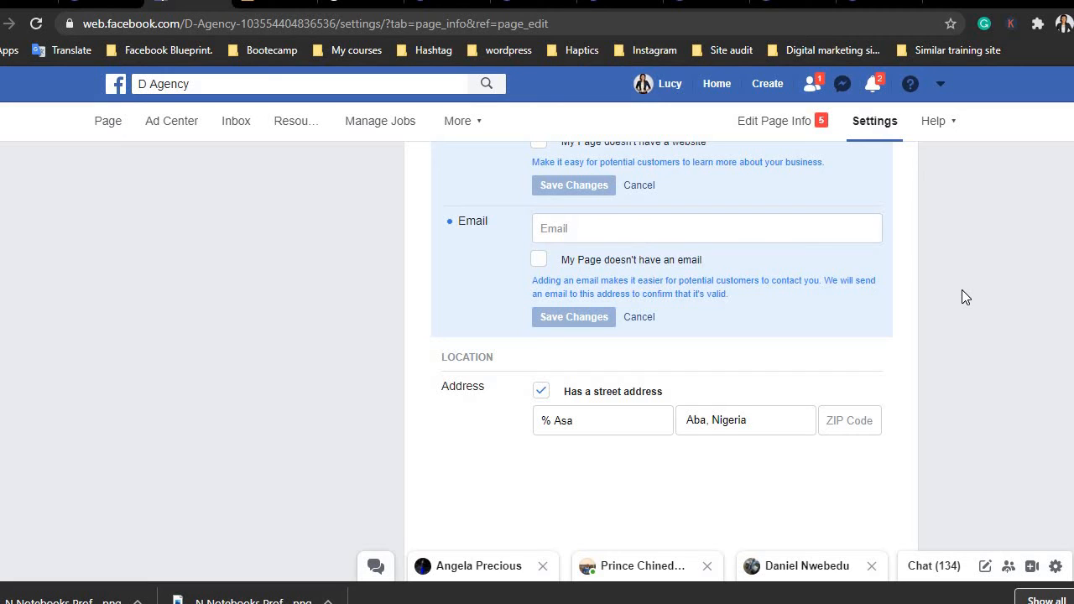
{"action": "scroll", "coordinate": [962, 291], "scroll_direction": "down", "scroll_amount": 2}
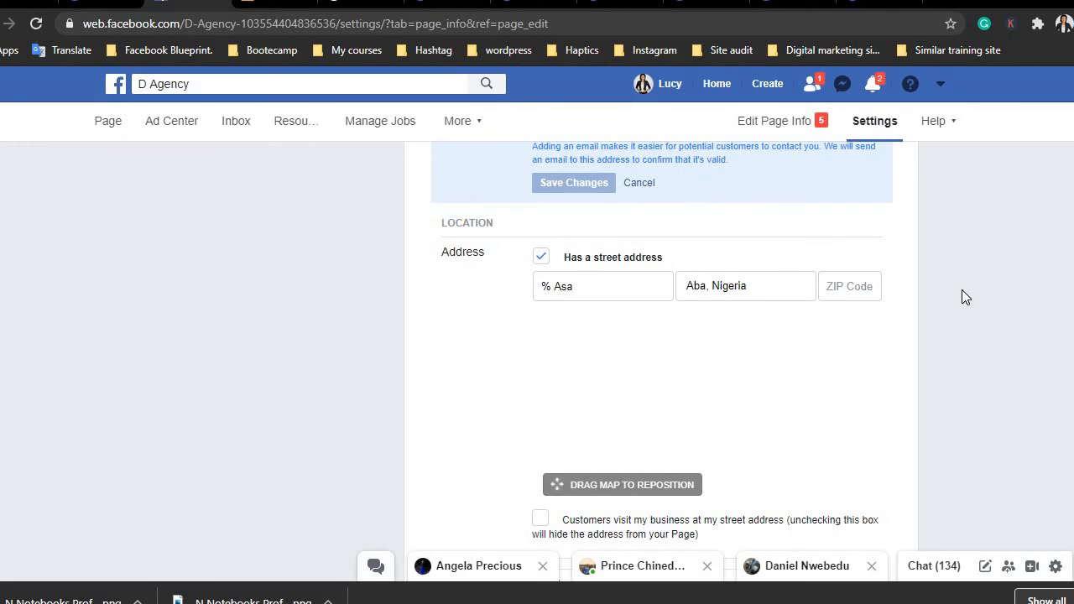
{"action": "scroll", "coordinate": [963, 297], "scroll_direction": "down", "scroll_amount": 1}
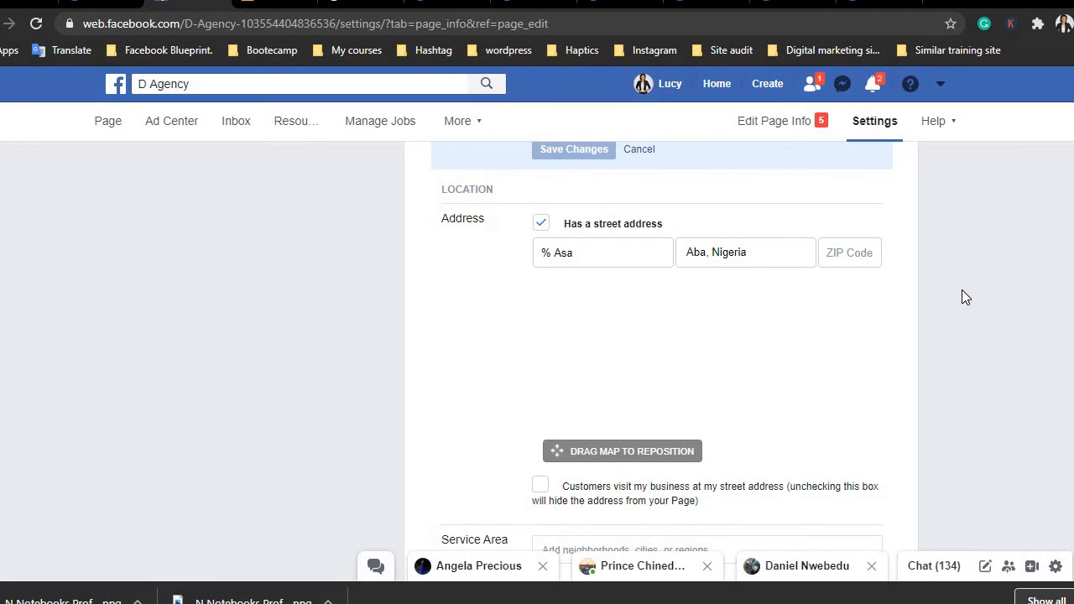
{"action": "left_click", "coordinate": [551, 252]}
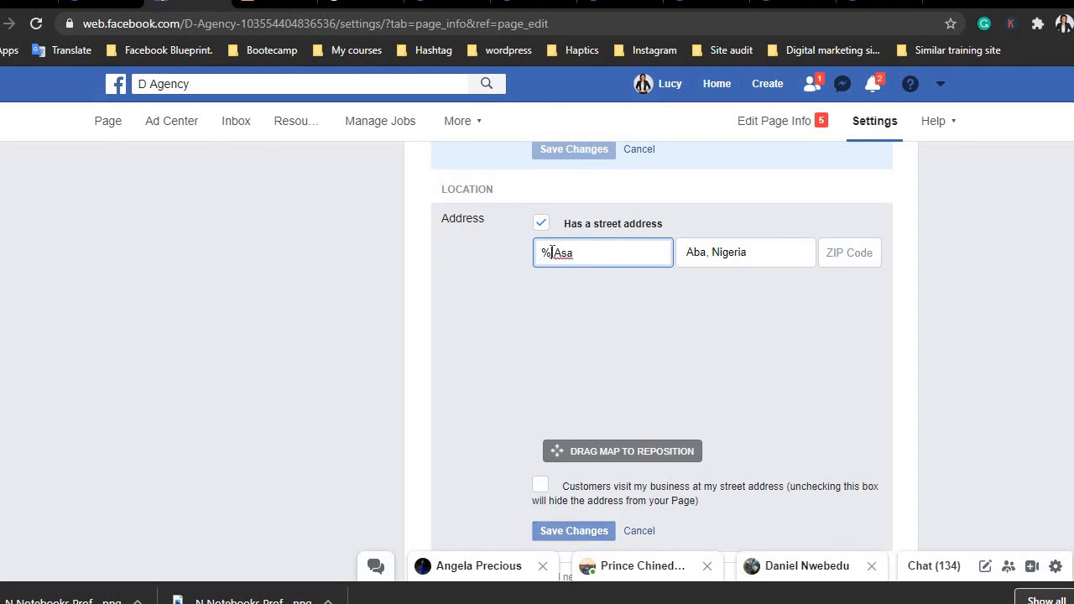
{"action": "key", "text": "BackSpace"}
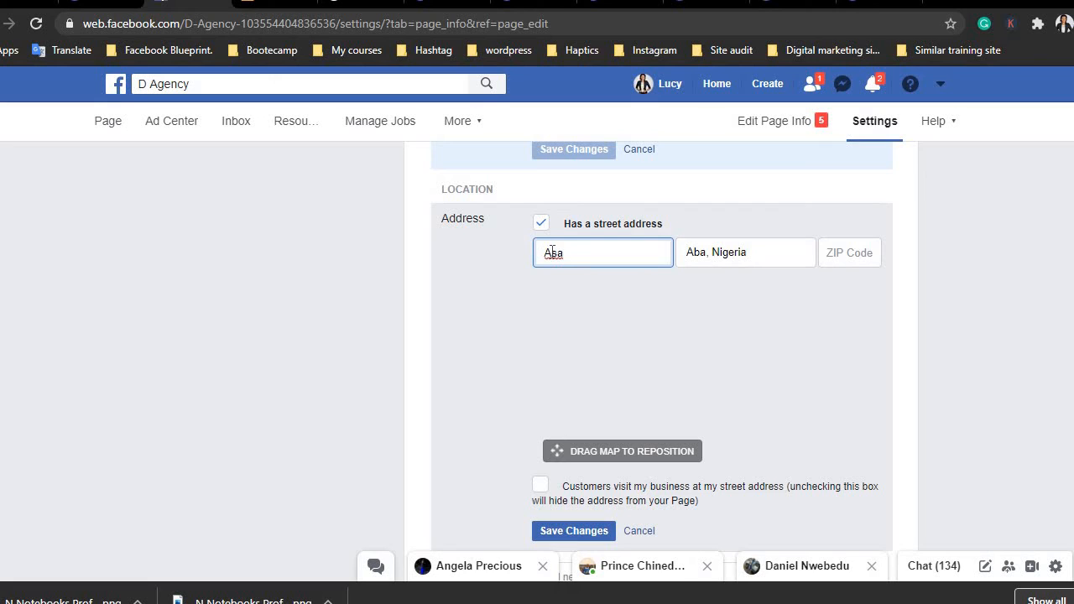
{"action": "type", "text": "5 As"}
{"action": "left_click", "coordinate": [949, 286]}
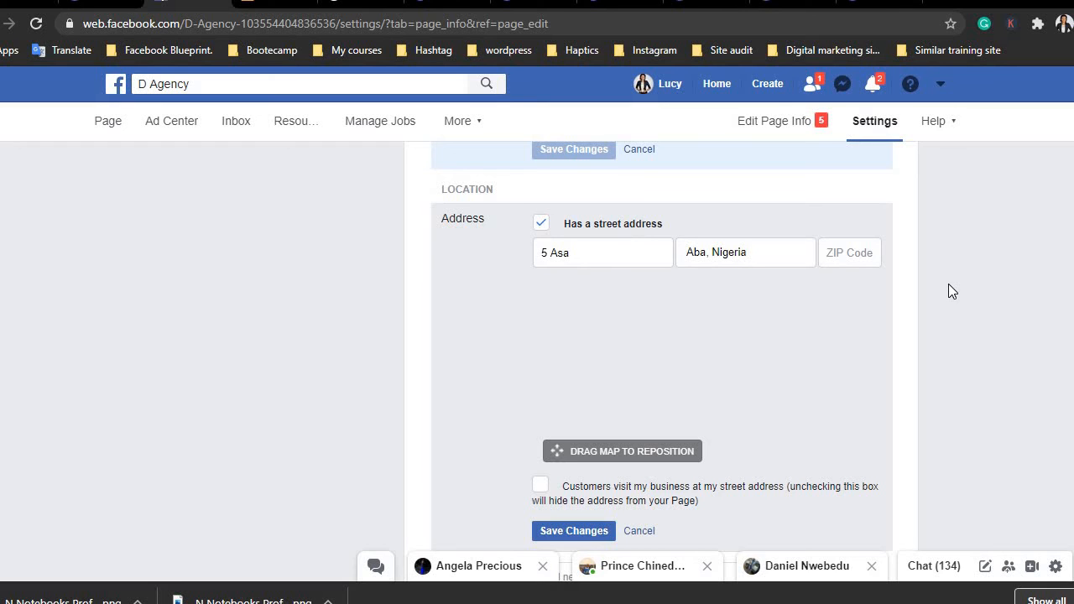
- Mark that customers visit the business at its street address and save the address changes
{"action": "scroll", "coordinate": [952, 289], "scroll_direction": "down", "scroll_amount": 1}
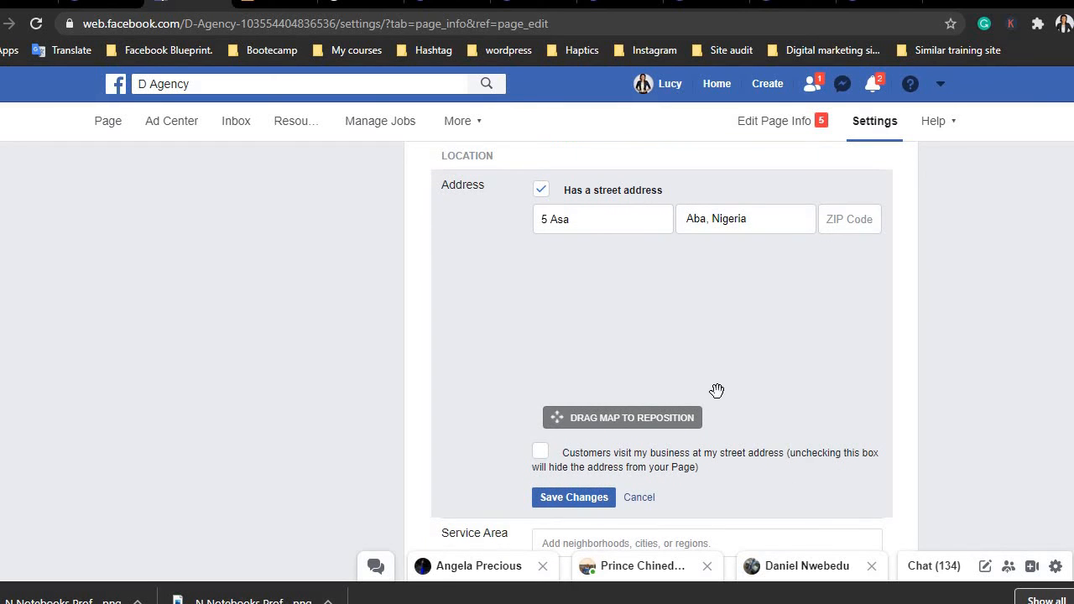
{"action": "left_click", "coordinate": [541, 451]}
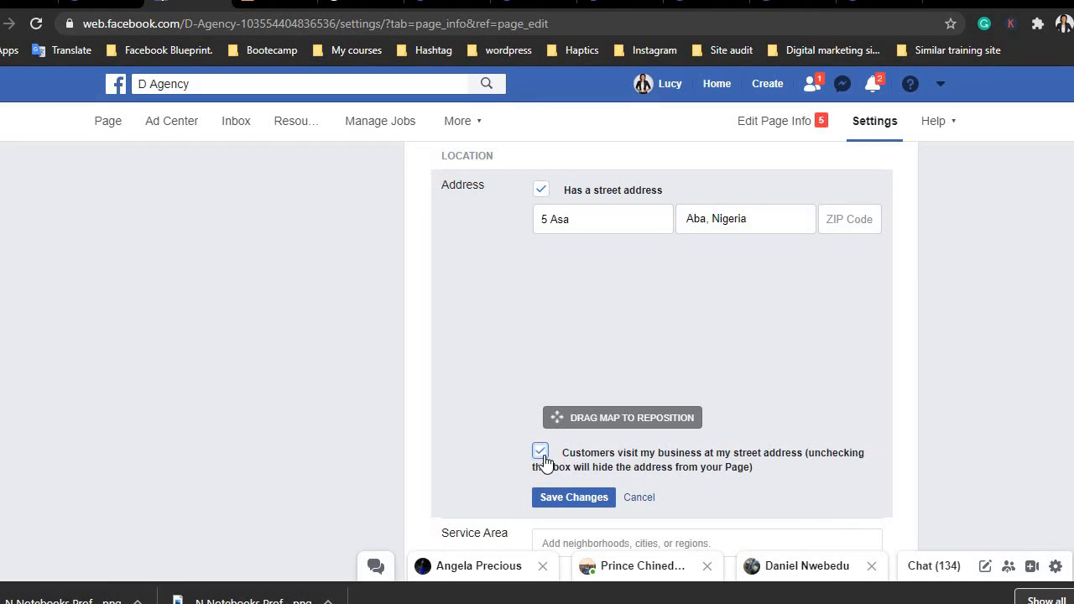
{"action": "left_click", "coordinate": [562, 497]}
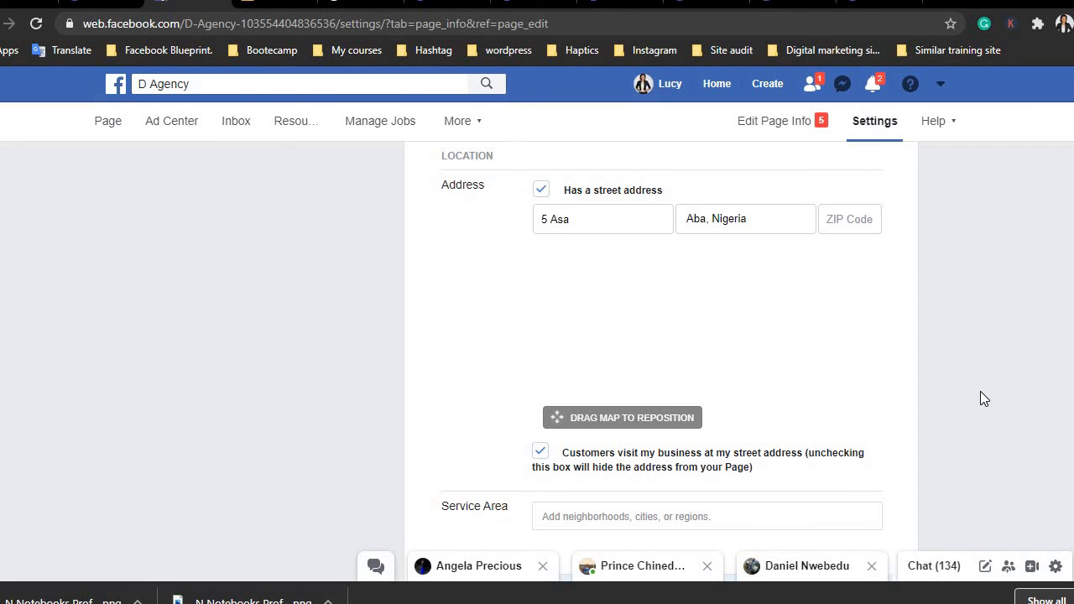
- Add Lagos, Nigeria, Abuja, Nigeria and Lomé, Togo as the Page's service areas and save the change
{"action": "scroll", "coordinate": [981, 392], "scroll_direction": "down", "scroll_amount": 1}
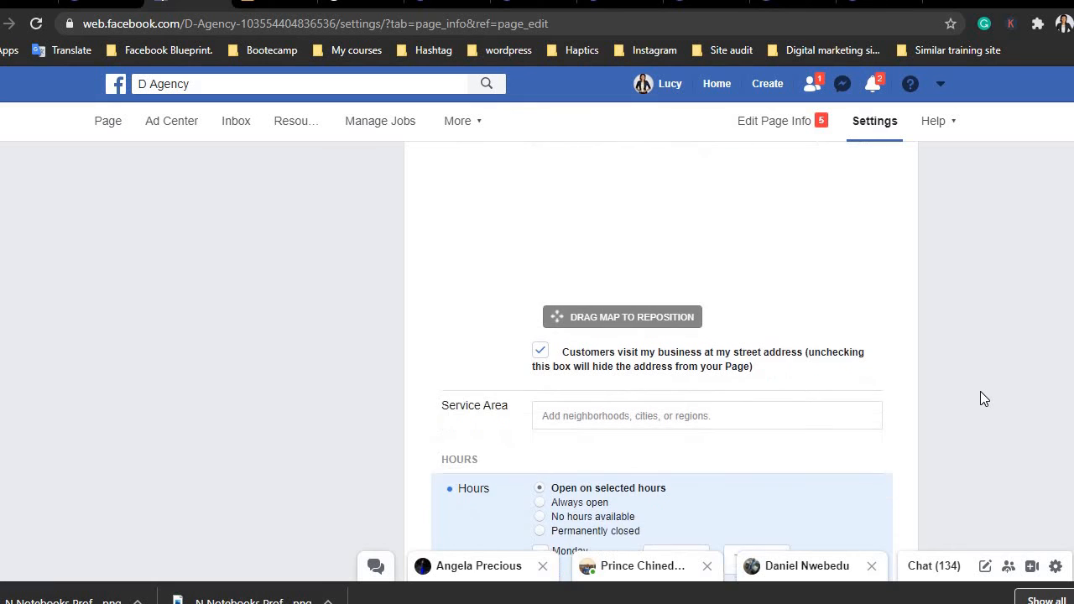
{"action": "scroll", "coordinate": [980, 393], "scroll_direction": "down", "scroll_amount": 3}
{"action": "scroll", "coordinate": [980, 393], "scroll_direction": "up", "scroll_amount": 2}
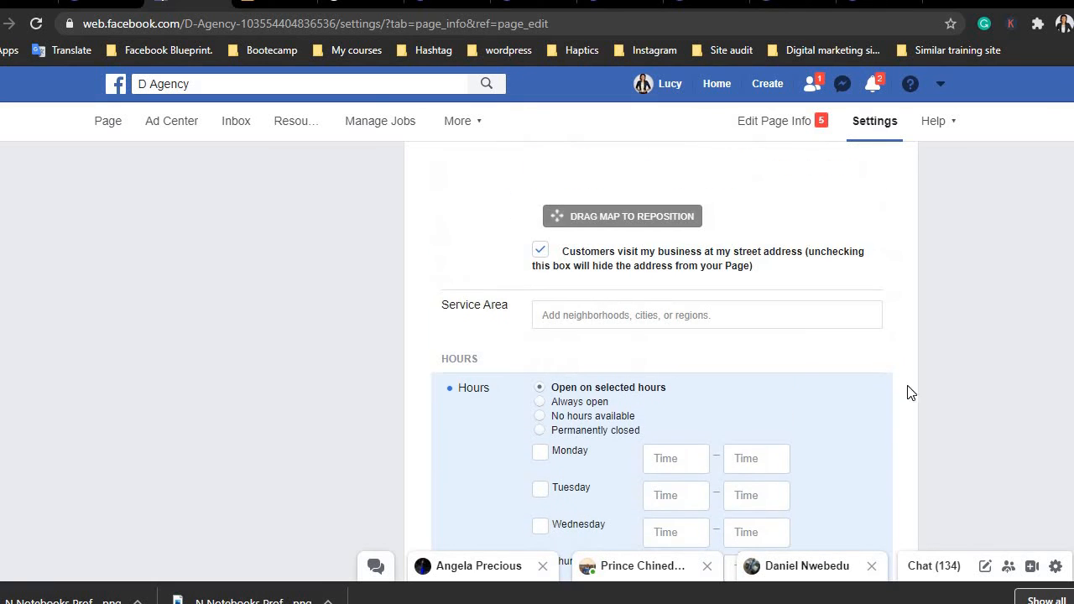
{"action": "left_click", "coordinate": [708, 314]}
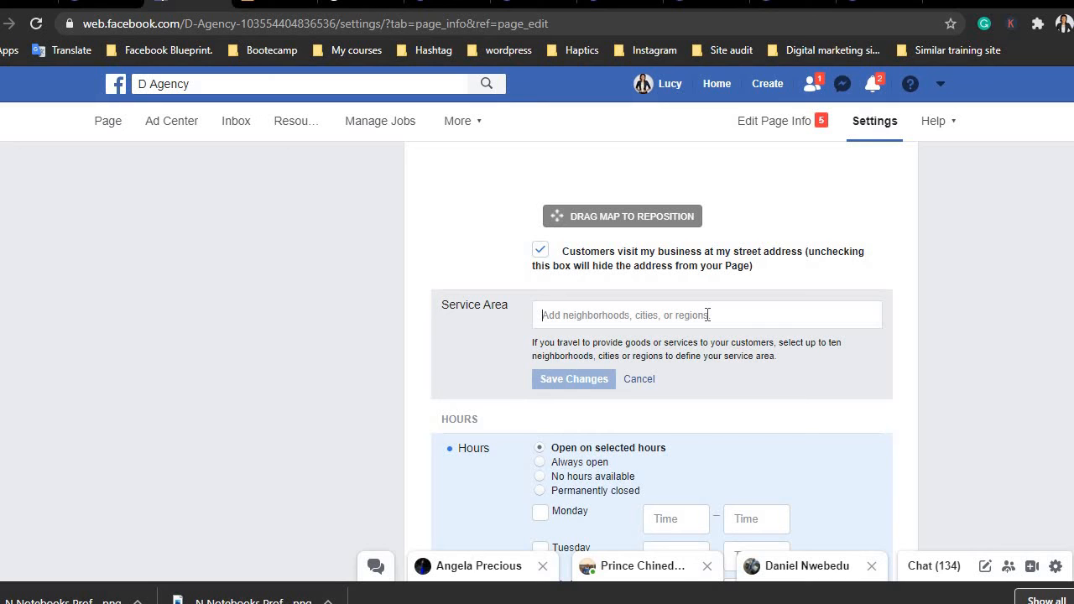
{"action": "type", "text": "niger"}
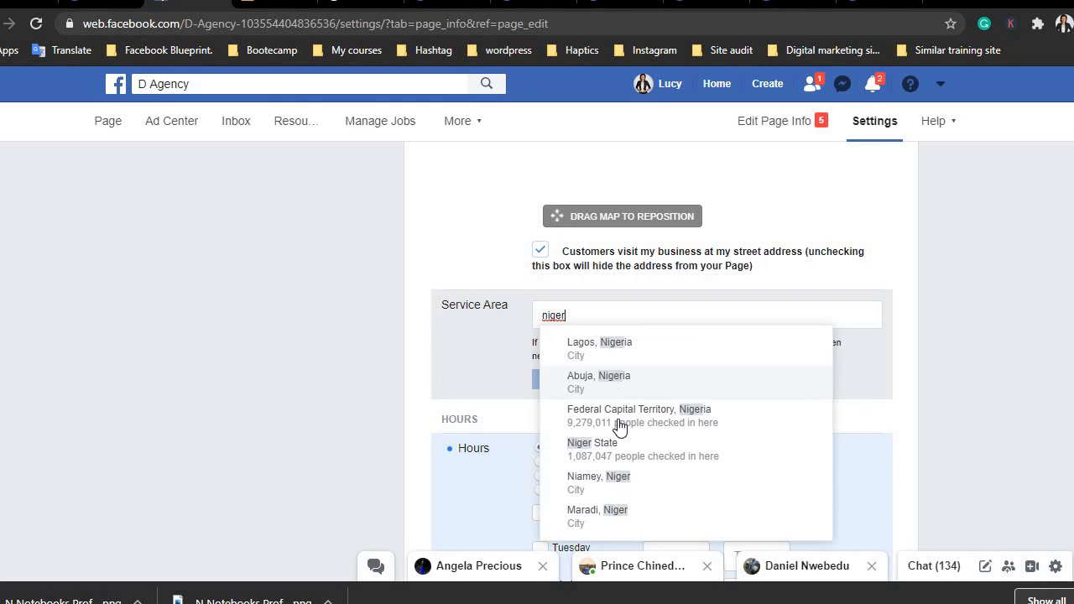
{"action": "left_click", "coordinate": [611, 345]}
{"action": "type", "text": "A"}
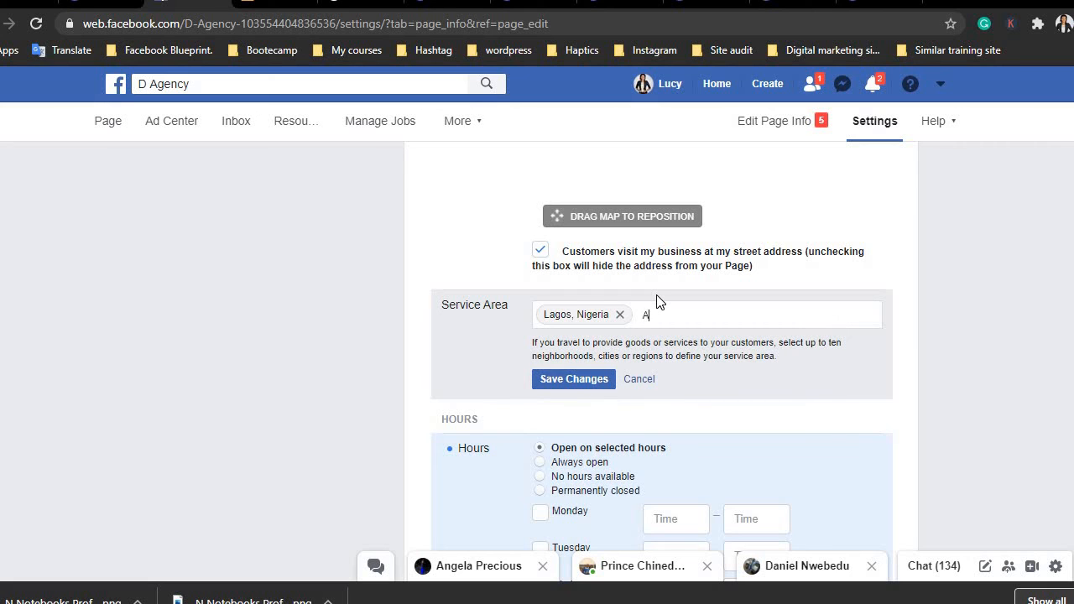
{"action": "type", "text": "buja"}
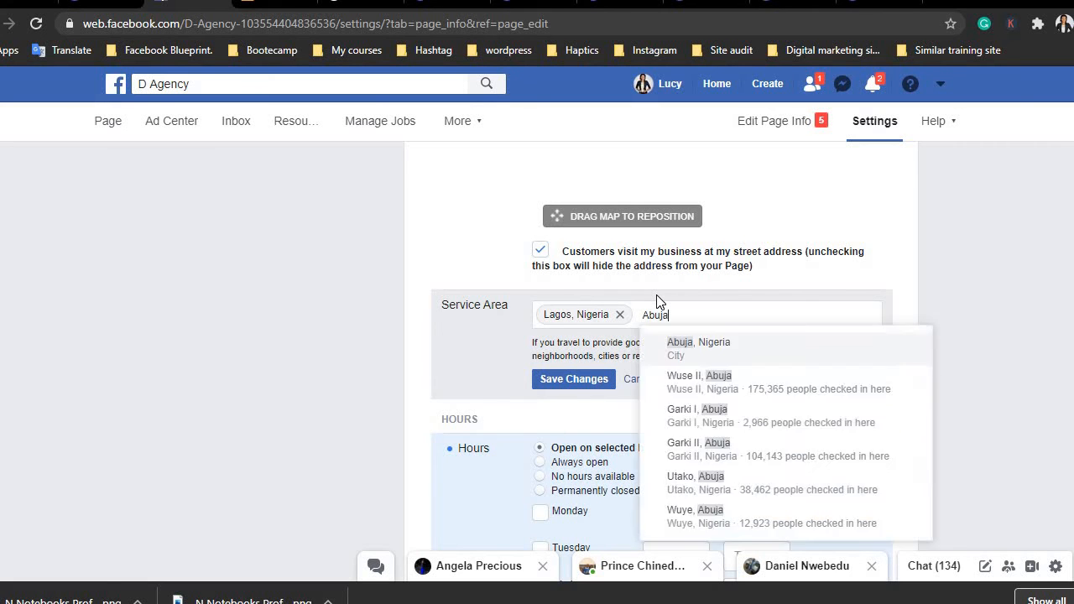
{"action": "key", "text": "Return"}
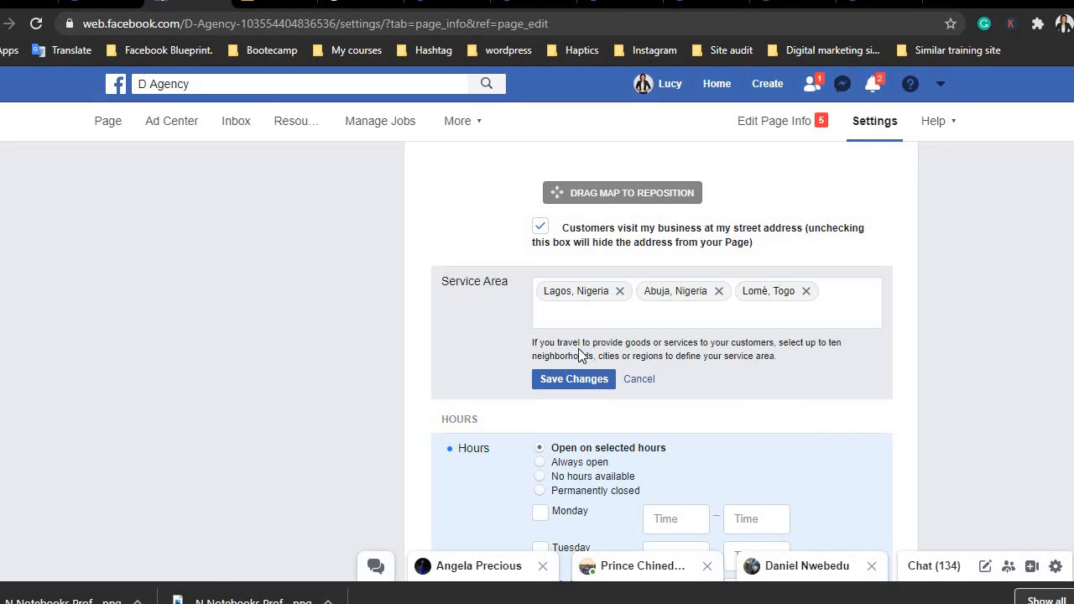
{"action": "left_click", "coordinate": [558, 378]}
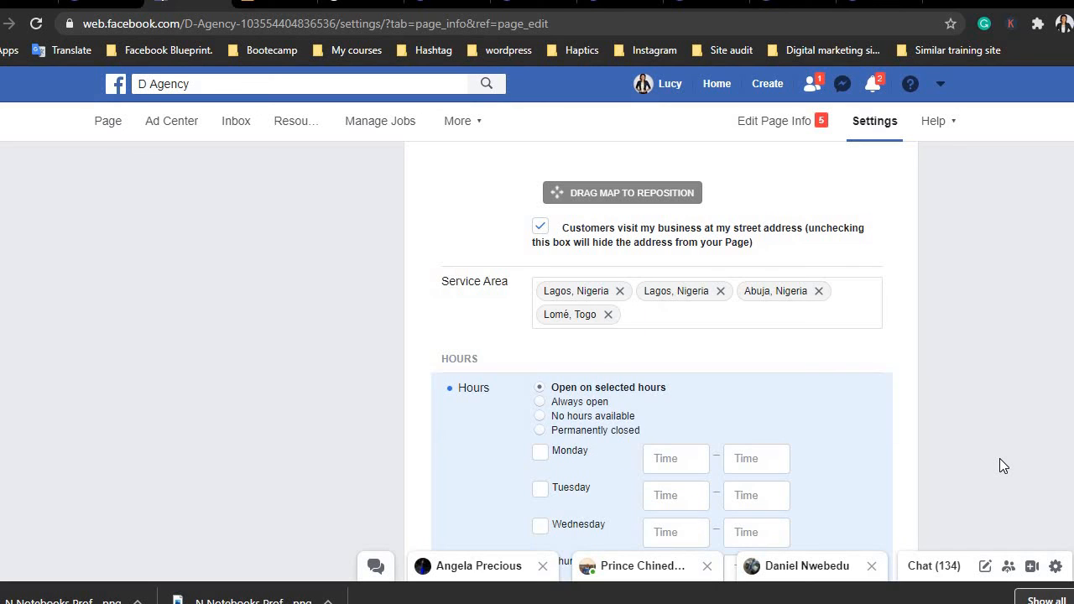
- Set the Page's business hours to Always open and save the change
{"action": "scroll", "coordinate": [999, 458], "scroll_direction": "down", "scroll_amount": 5}
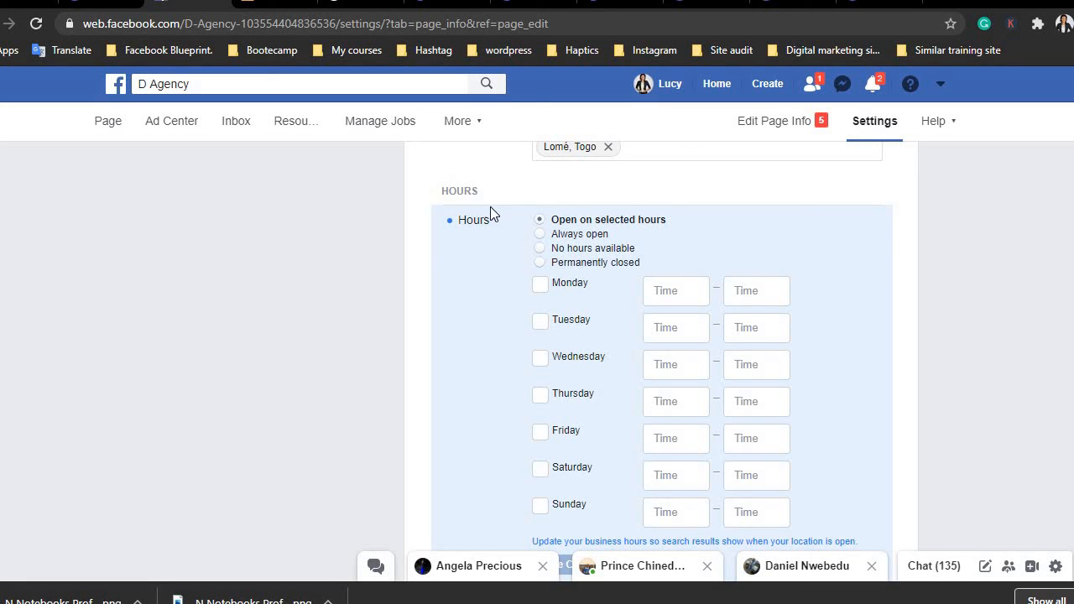
{"action": "left_click", "coordinate": [541, 234]}
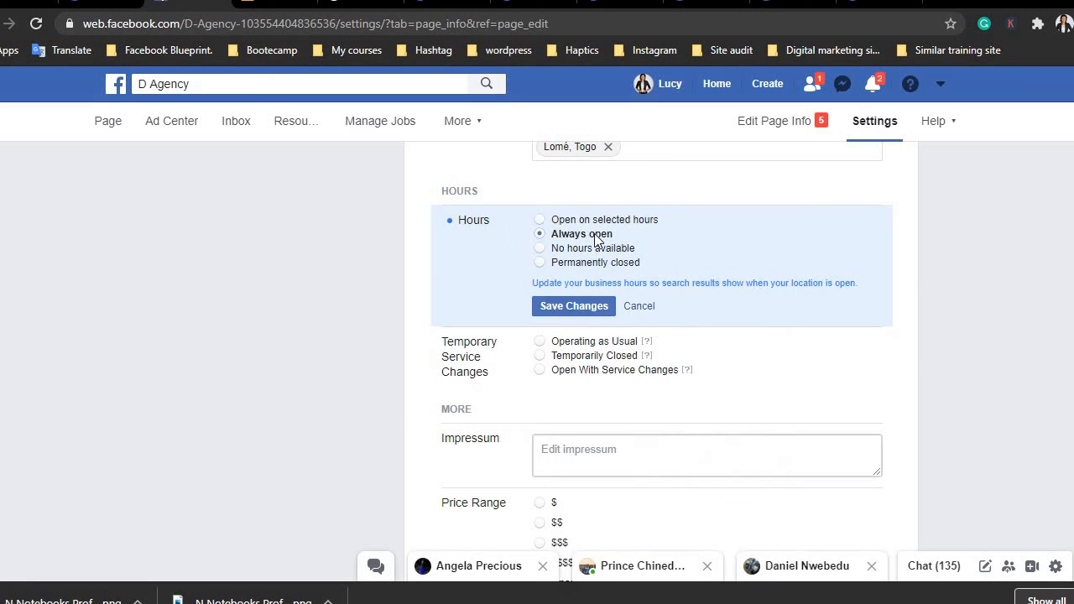
{"action": "left_click", "coordinate": [594, 310]}
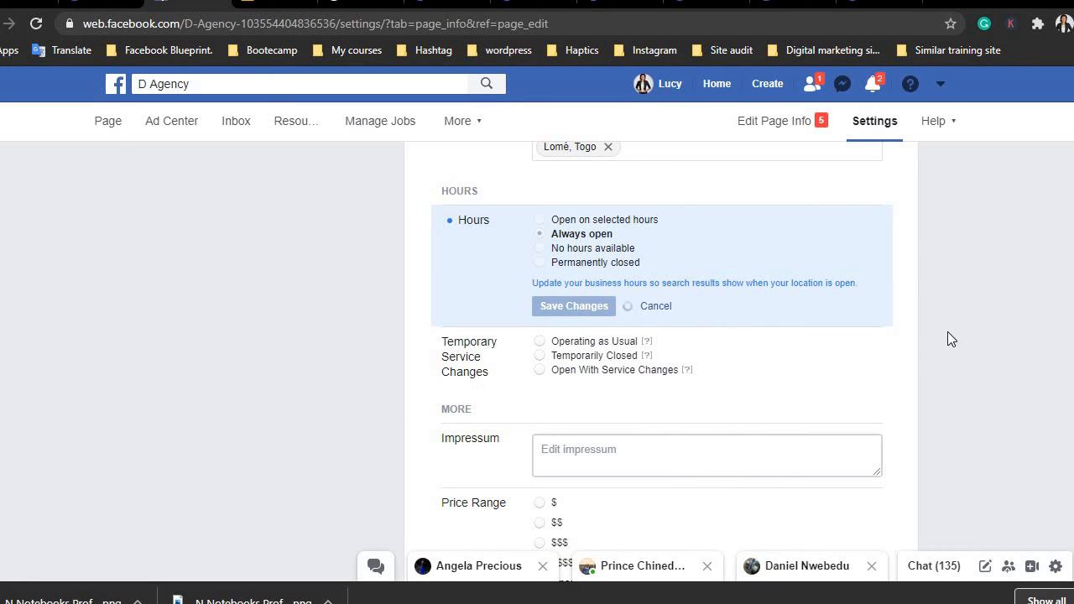
- Review the remaining Page info fields: temporary service changes, impressum, price range, privacy policy and additional information
{"action": "key", "text": "Down"}
{"action": "key", "text": "Down"}
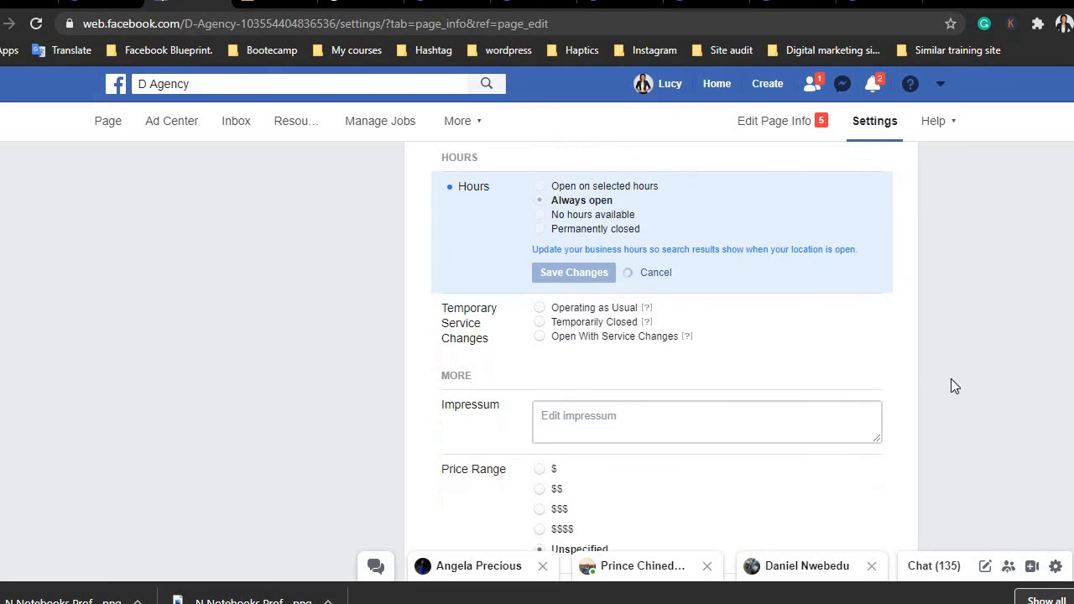
{"action": "key", "text": "Down"}
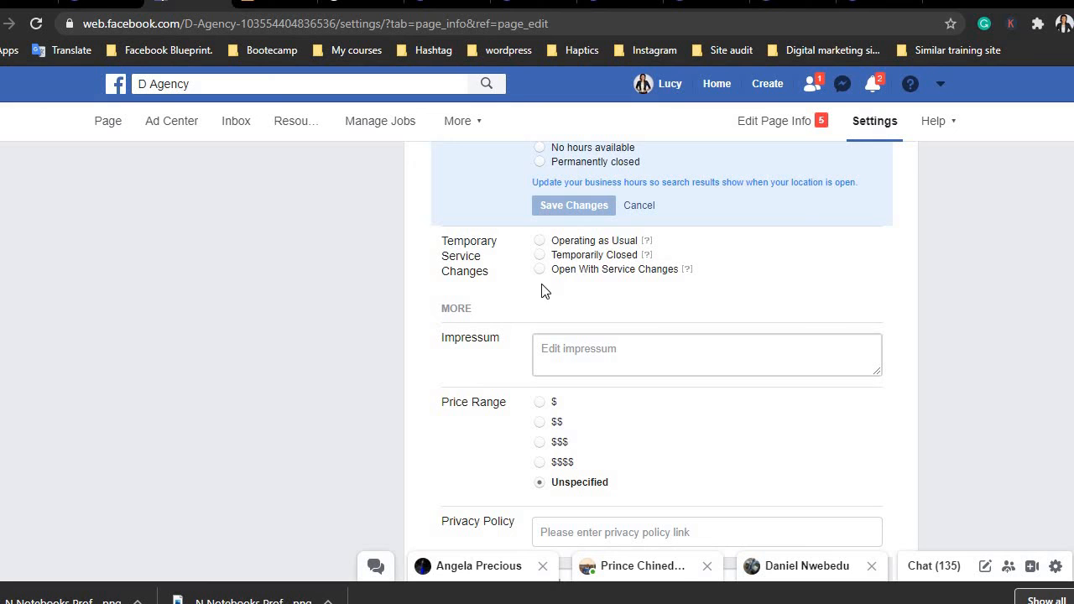
{"action": "scroll", "coordinate": [990, 328], "scroll_direction": "down", "scroll_amount": 2}
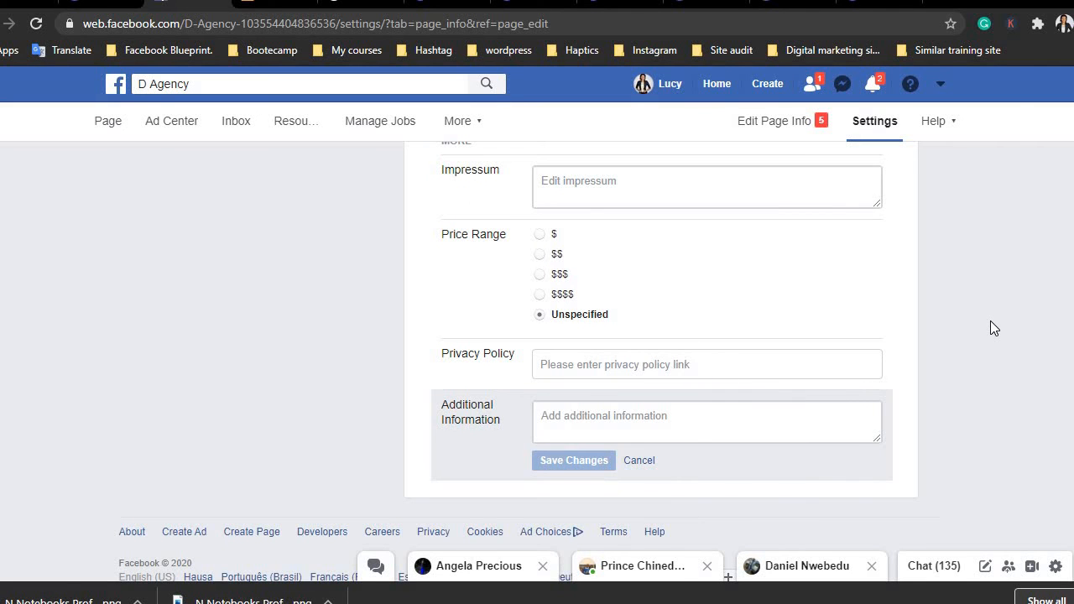
{"action": "scroll", "coordinate": [990, 329], "scroll_direction": "down", "scroll_amount": 1}
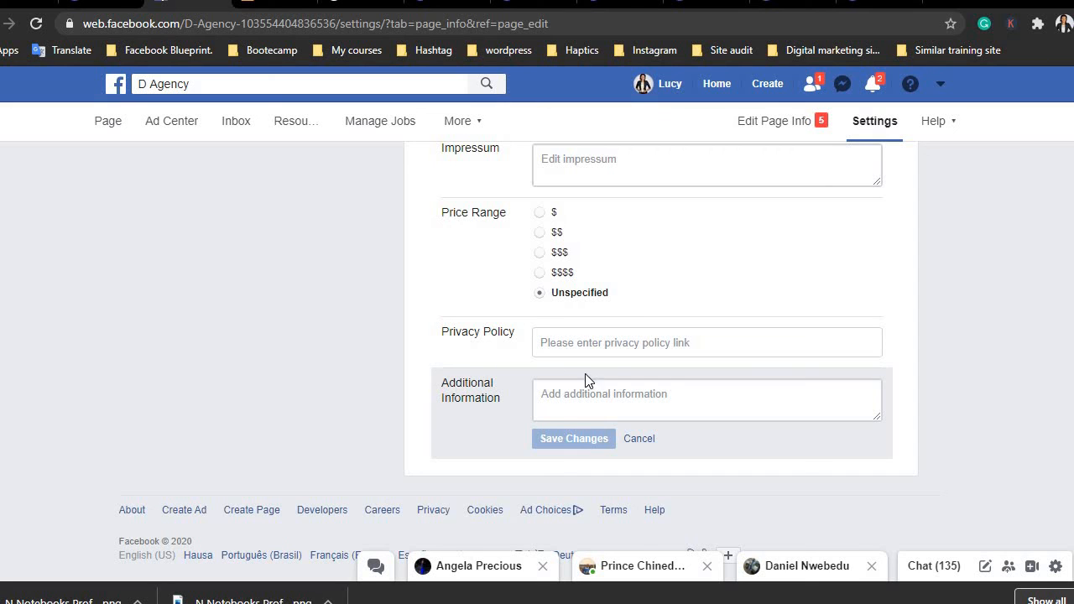
{"action": "left_click", "coordinate": [654, 338]}
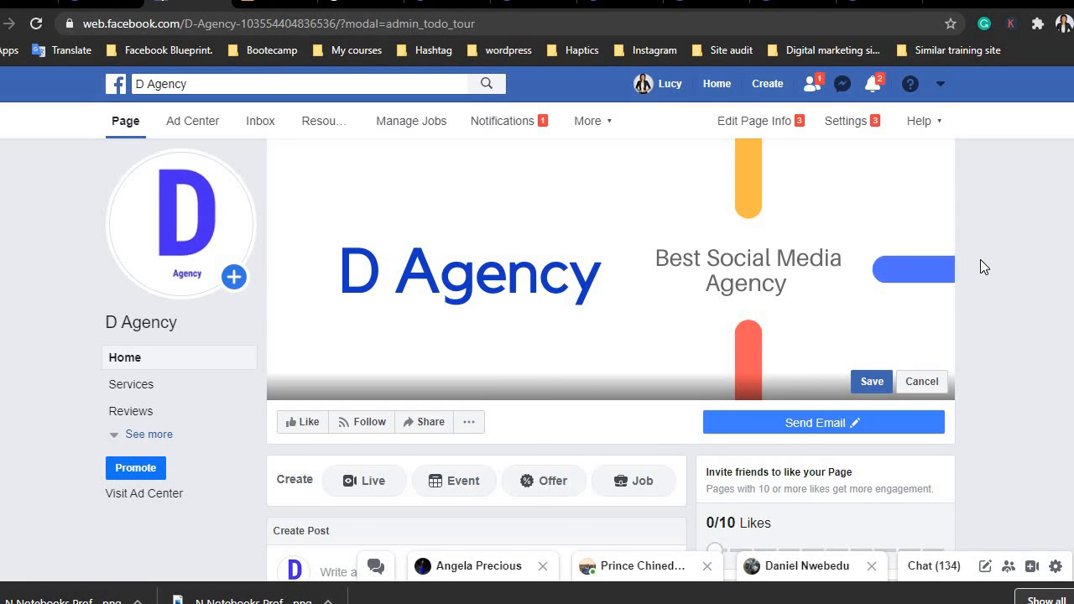
{"action": "scroll", "coordinate": [980, 260], "scroll_direction": "down", "scroll_amount": 1}
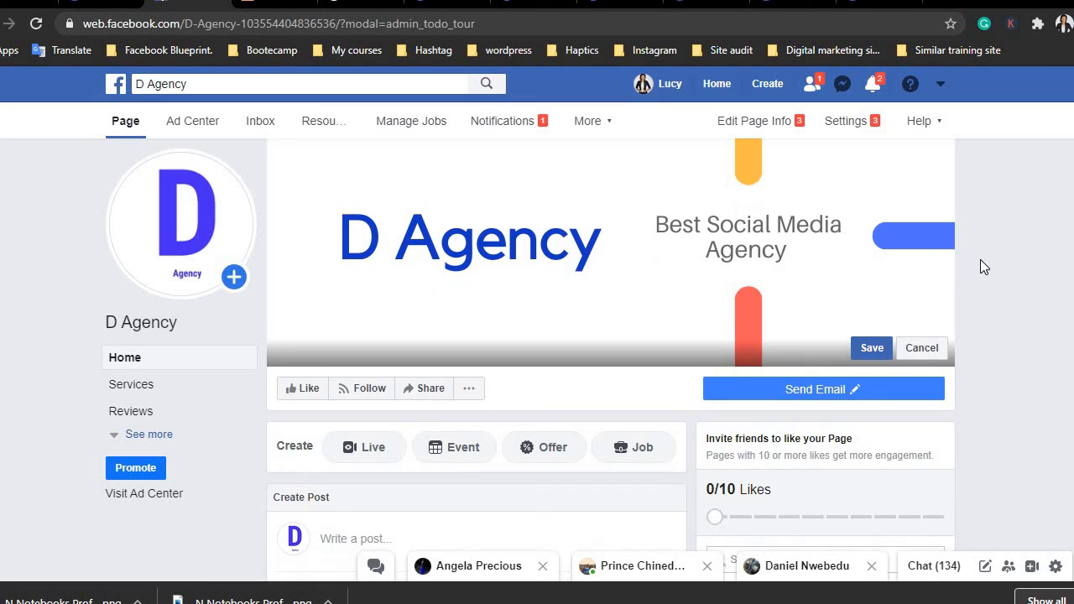